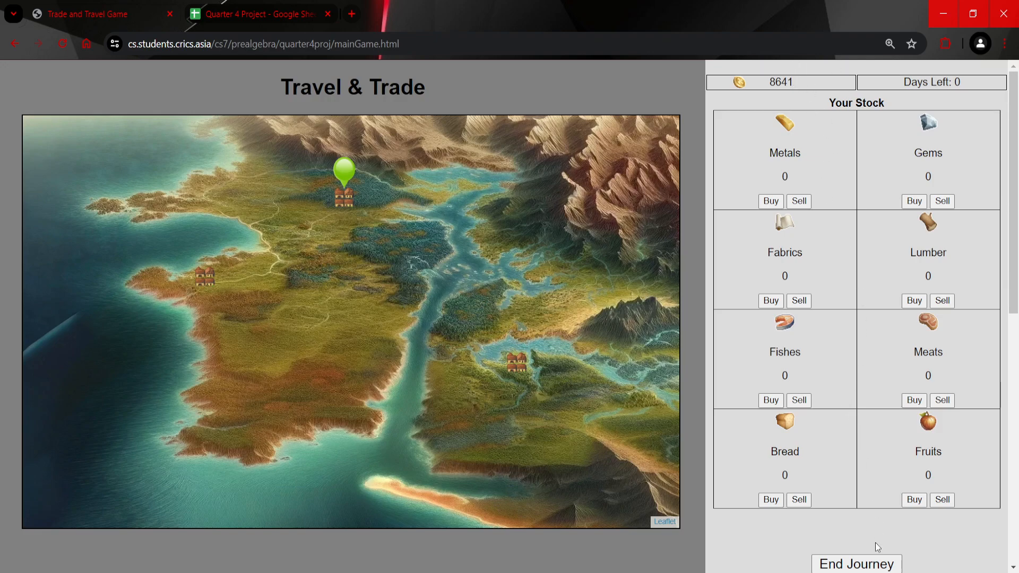
# Step: End the Travel & Trade journey and copy its Google Sheets table into cell A1 of the Quarter 4 Project spreadsheet
pyautogui.click(871, 563)
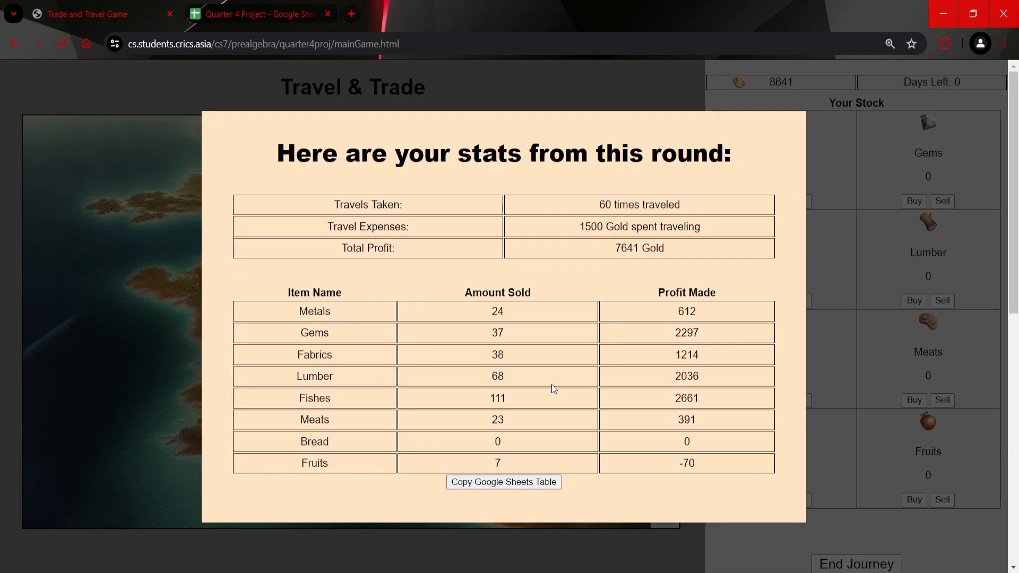
pyautogui.click(554, 484)
pyautogui.click(277, 20)
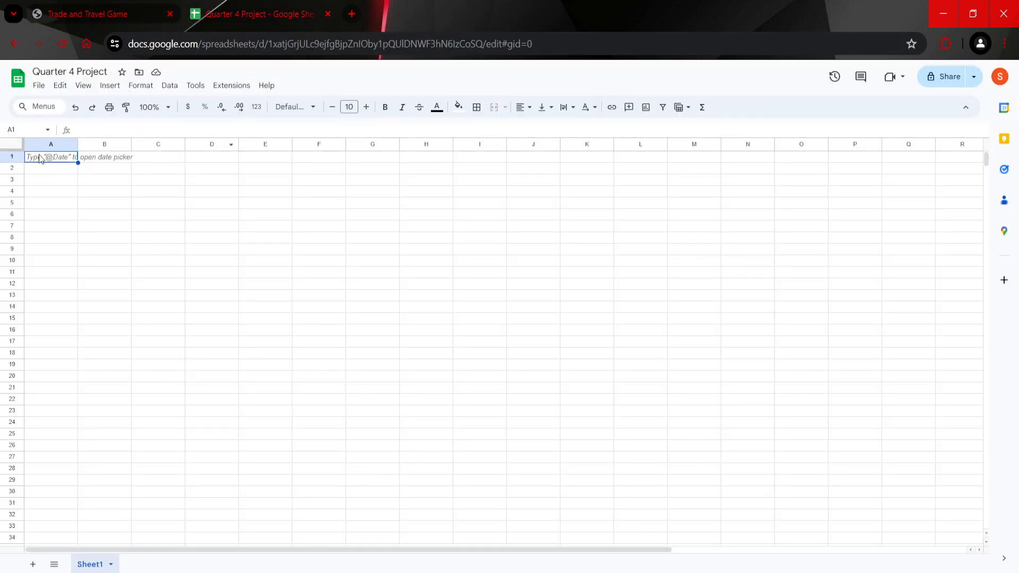
pyautogui.hotkey('ctrl', 'v')
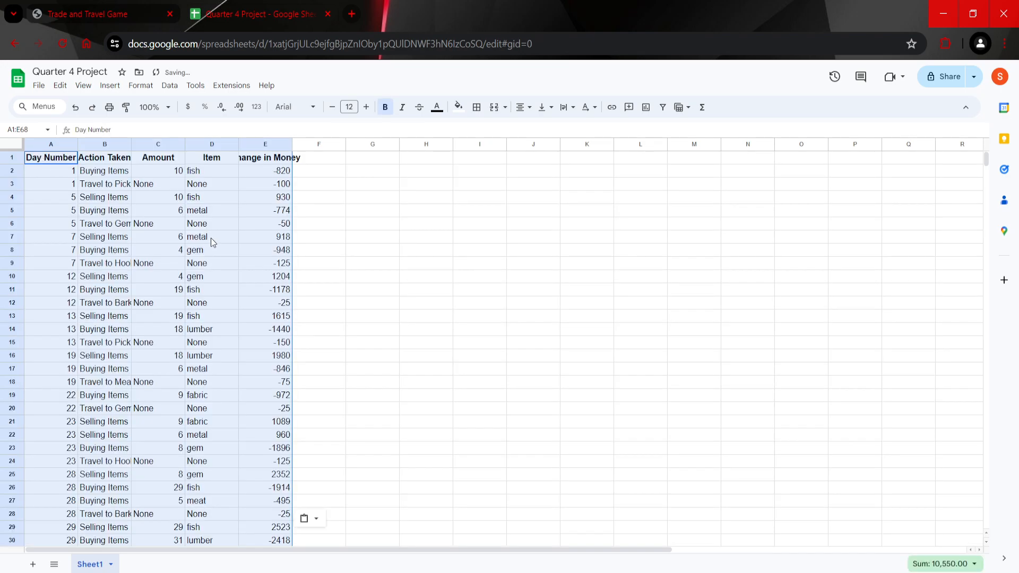
# Step: Look over the pasted log's action, item, amount and day number entries
pyautogui.click(148, 222)
pyautogui.click(223, 173)
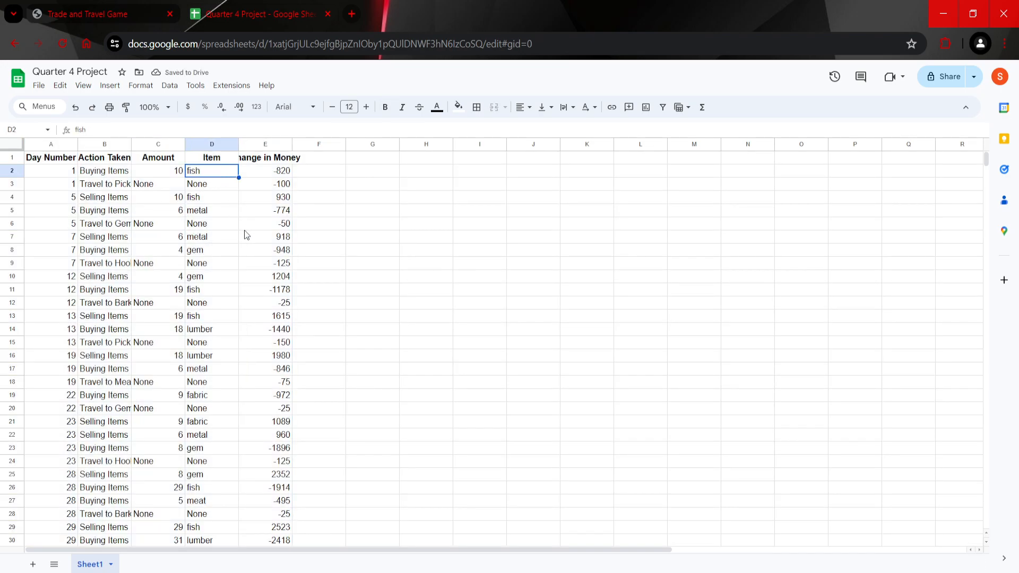
pyautogui.click(259, 250)
pyautogui.click(147, 169)
pyautogui.moveTo(219, 174); pyautogui.dragTo(219, 237)
pyautogui.click(258, 264)
pyautogui.click(58, 174)
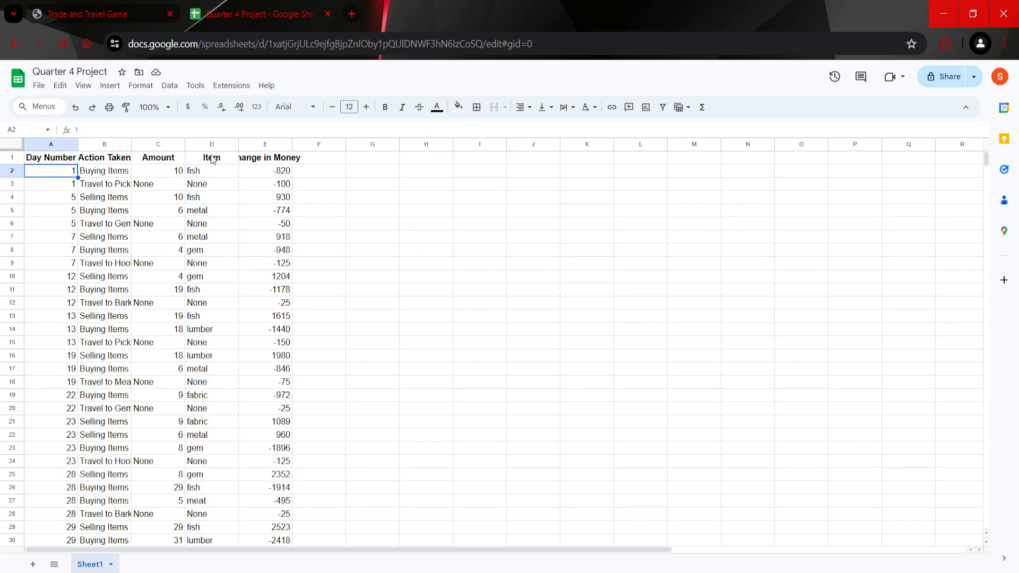
# Step: Auto-fit the widths of the Action Taken, Amount and Change in Money columns to their contents
pyautogui.doubleClick(131, 144)
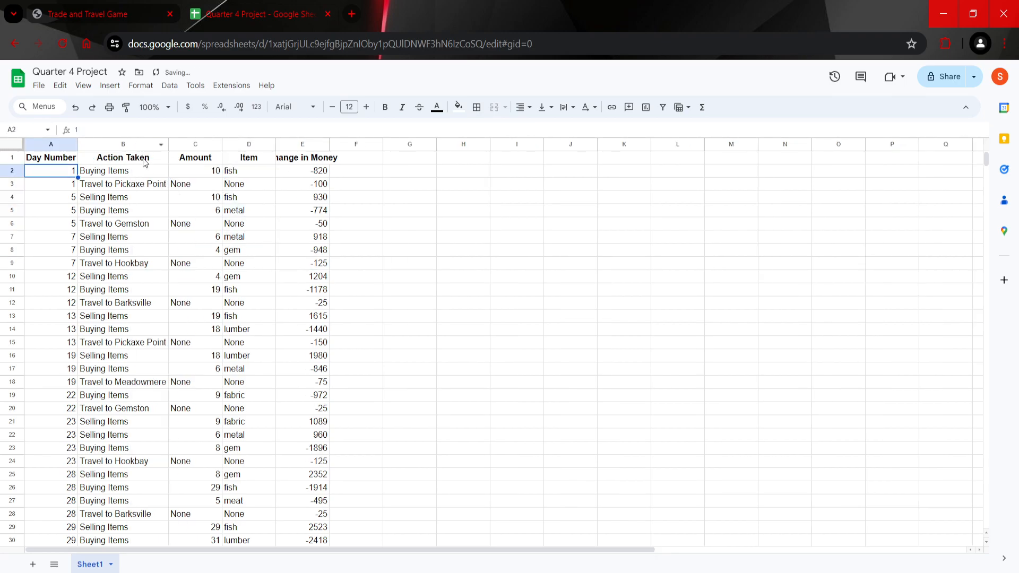
pyautogui.click(142, 172)
pyautogui.click(214, 171)
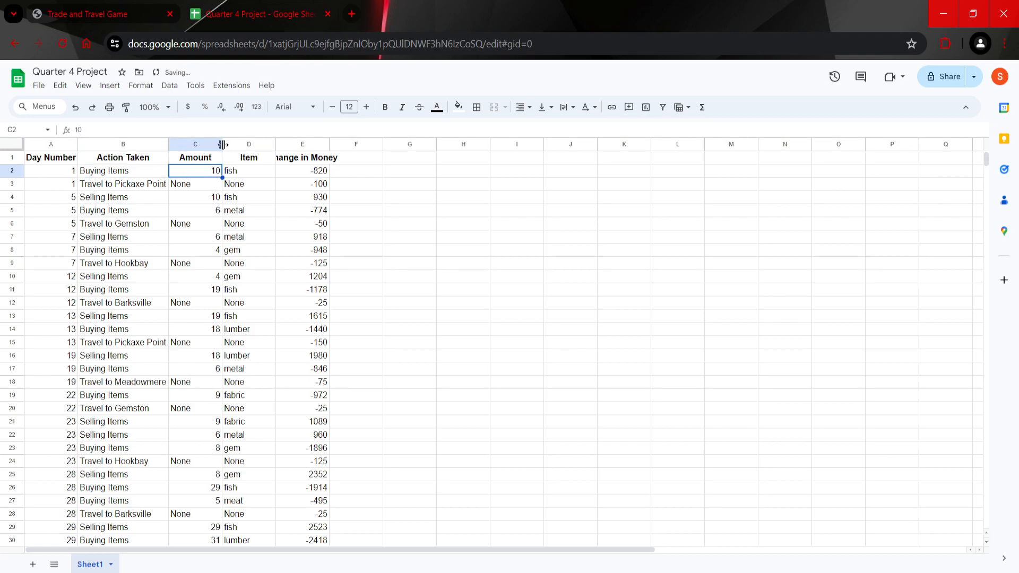
pyautogui.doubleClick(222, 144)
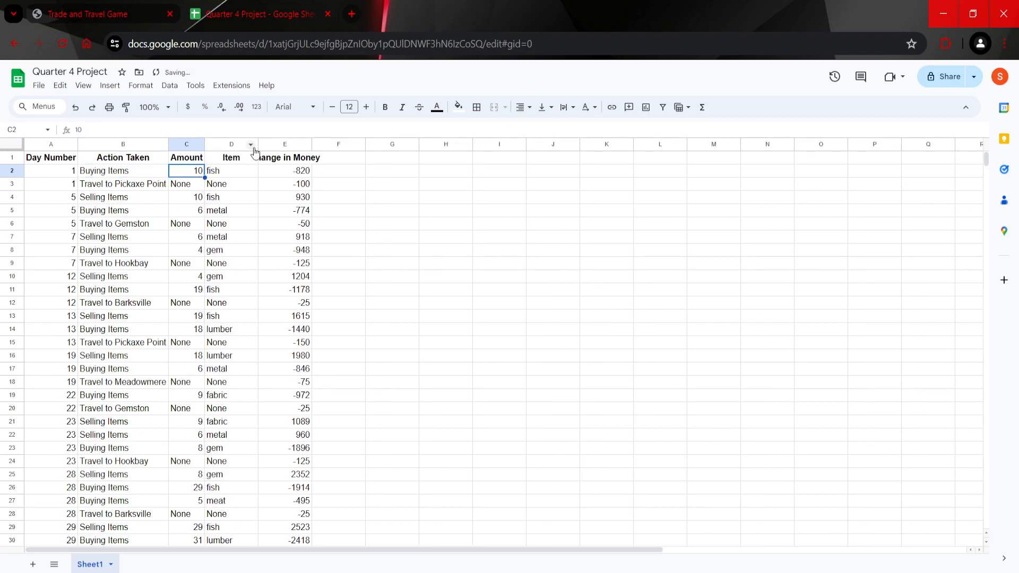
pyautogui.doubleClick(312, 144)
# Step: Examine the change in money for buying, travel and selling rows through the end of the log, and the Item entries
pyautogui.click(322, 171)
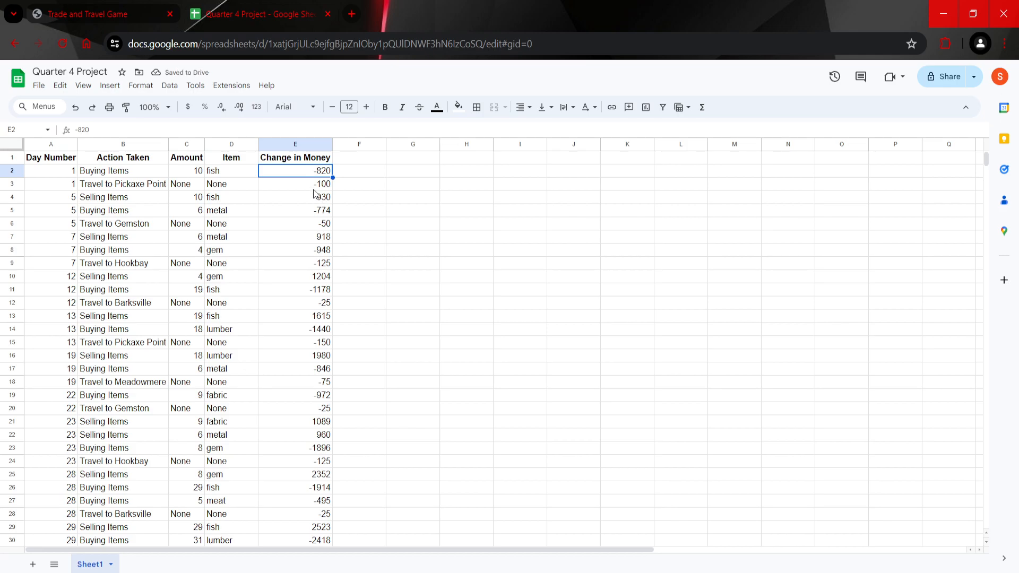
pyautogui.click(128, 196)
pyautogui.click(304, 187)
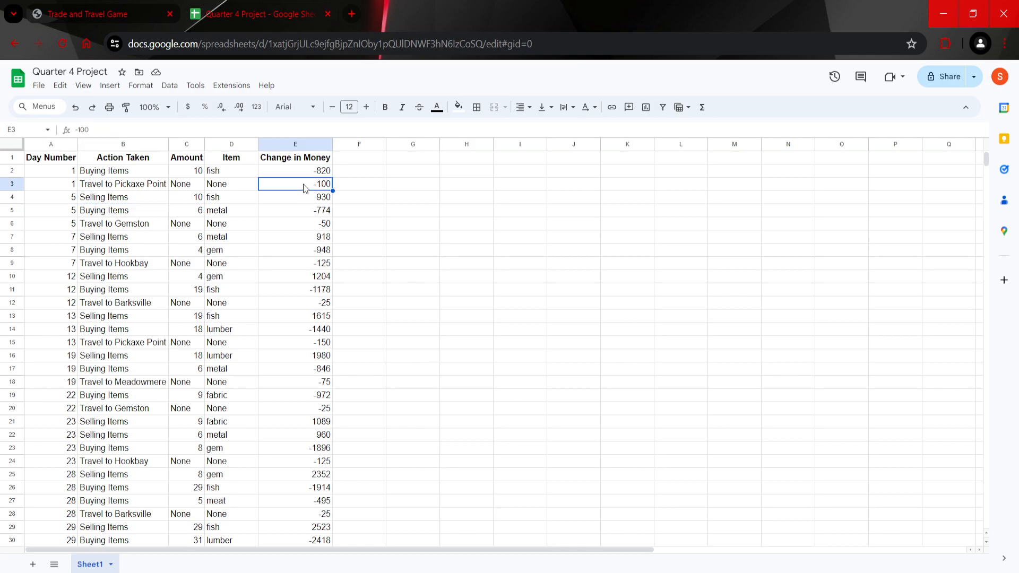
pyautogui.click(144, 201)
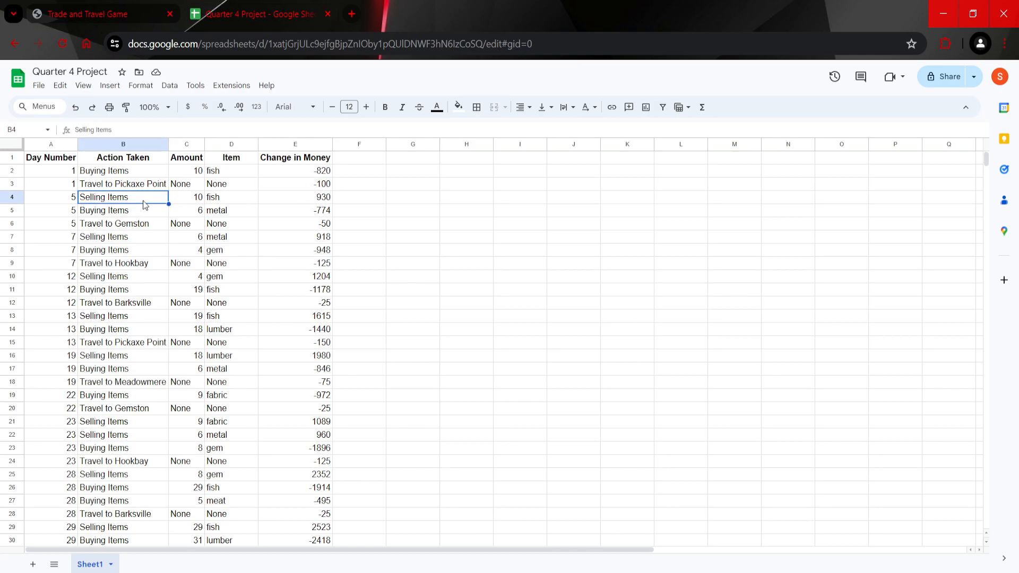
pyautogui.click(287, 202)
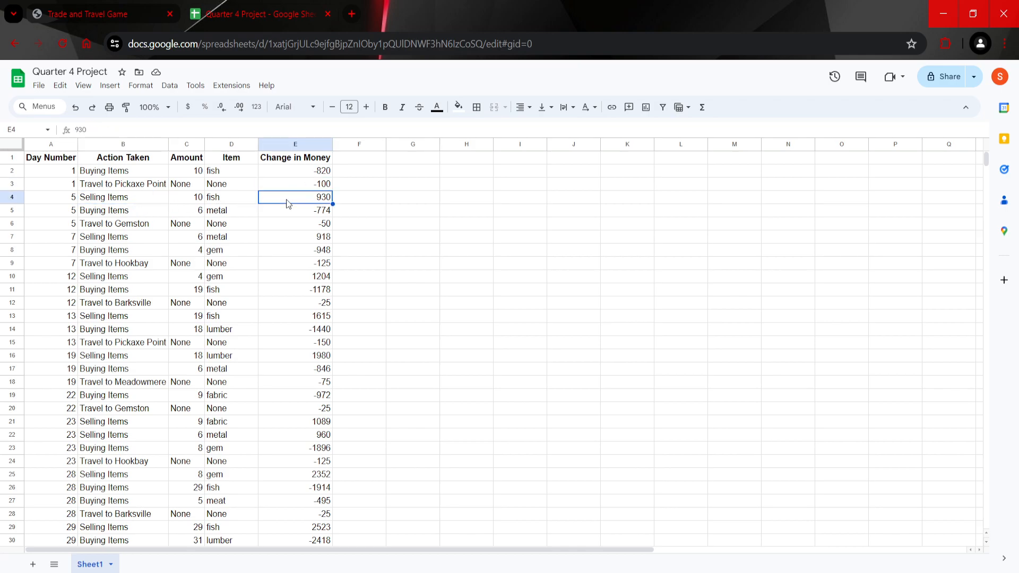
pyautogui.scroll(-10, 280, 316)
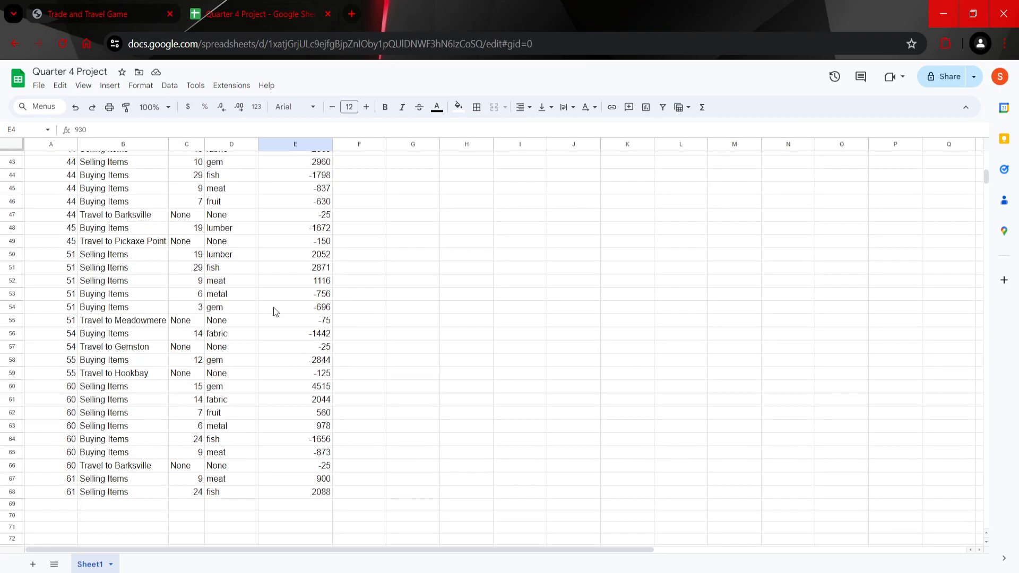
pyautogui.scroll(10, 260, 371)
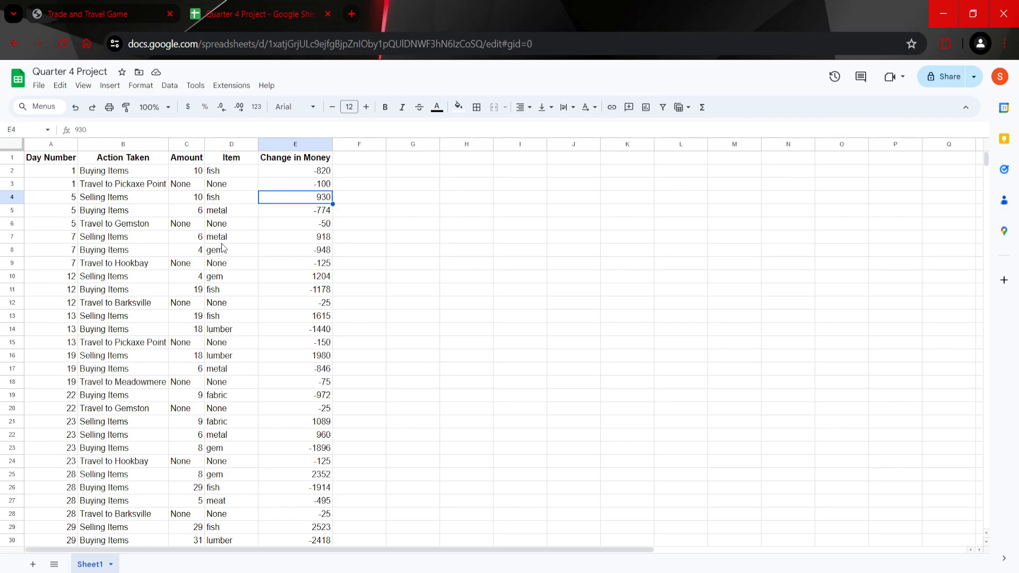
pyautogui.click(228, 172)
pyautogui.click(226, 227)
pyautogui.click(253, 267)
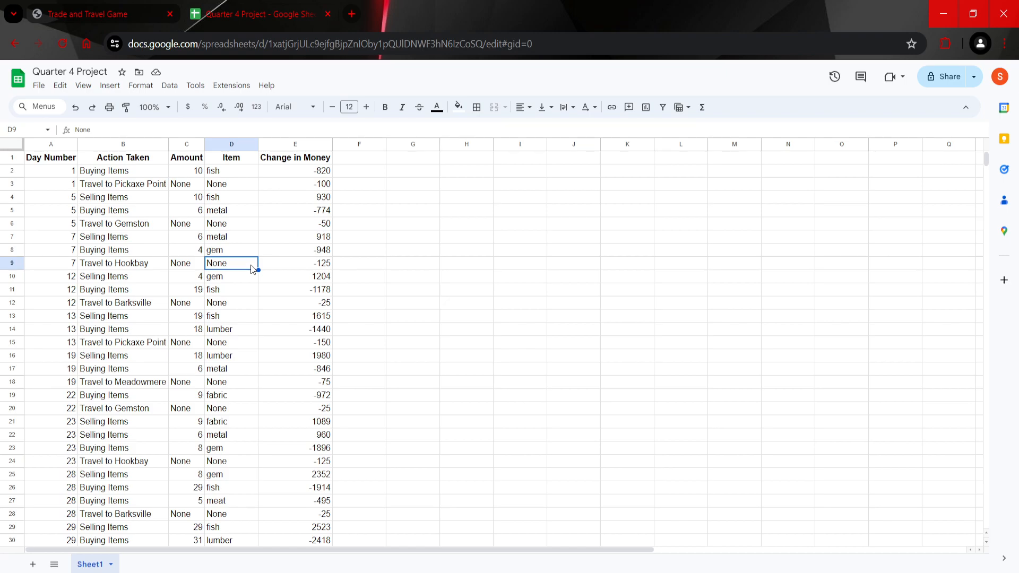
# Step: Create a filter on the Item column (column D)
pyautogui.click(229, 146)
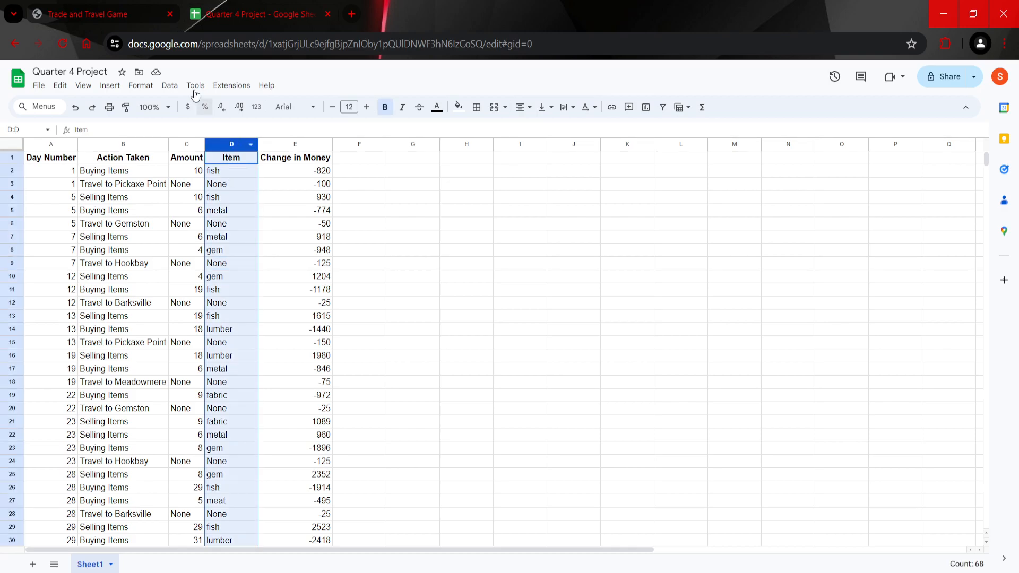
pyautogui.click(170, 86)
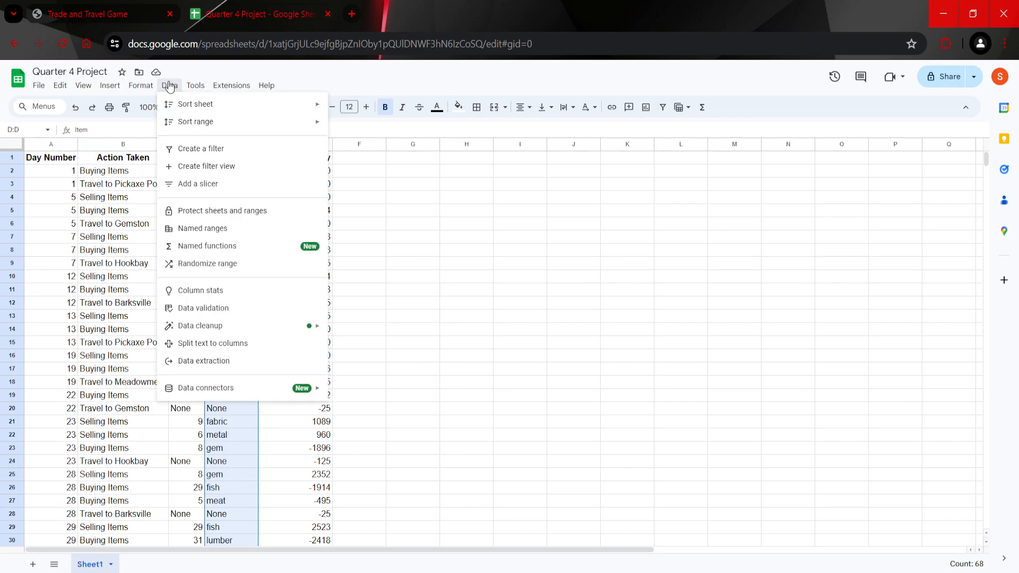
pyautogui.click(225, 150)
pyautogui.click(246, 185)
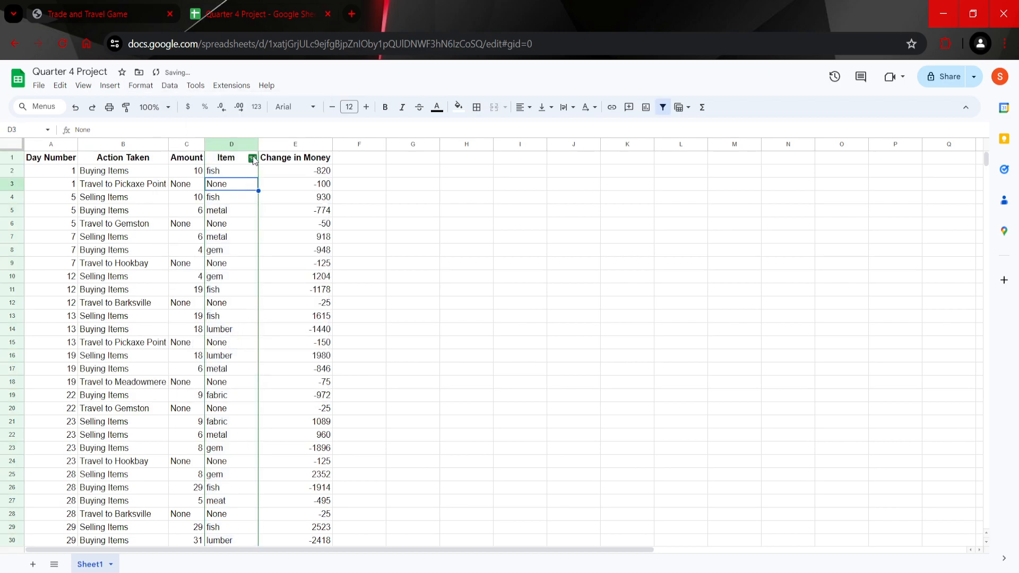
pyautogui.click(246, 173)
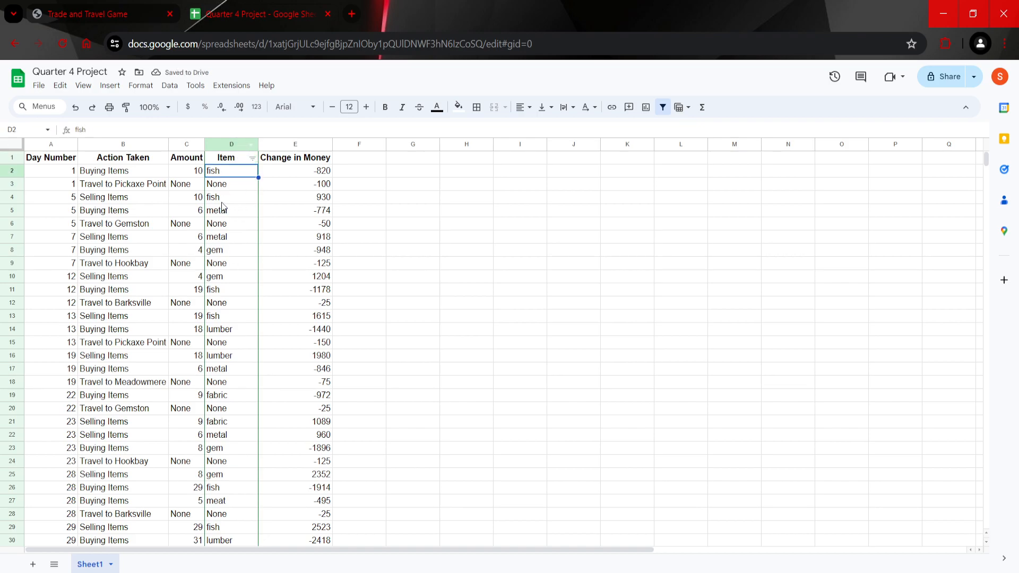
# Step: Filter the Item column by values so that only the fish rows are shown
pyautogui.click(252, 159)
pyautogui.scroll(-3, 169, 376)
pyautogui.scroll(3, 169, 377)
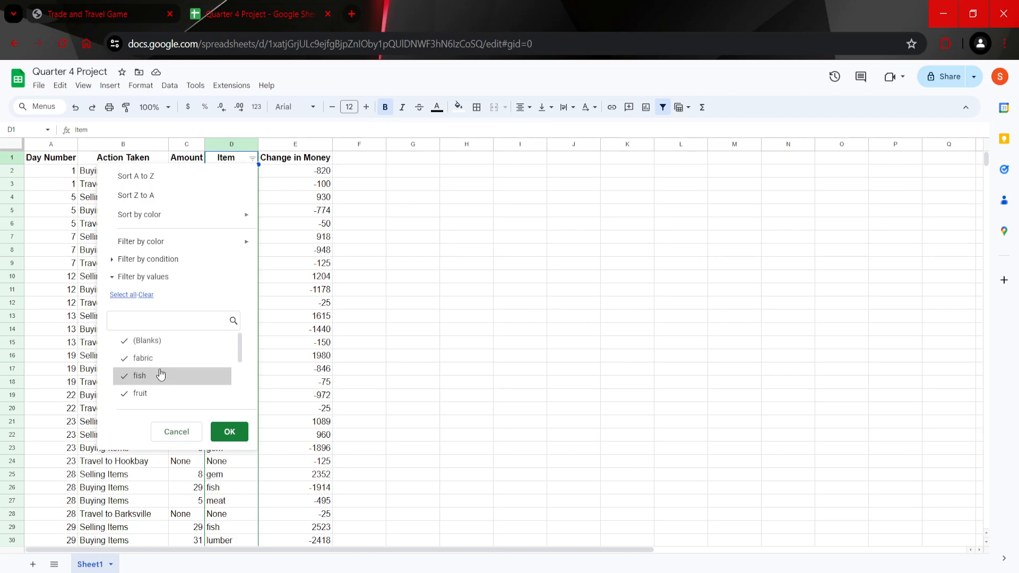
pyautogui.click(146, 295)
pyautogui.scroll(-3, 164, 361)
pyautogui.scroll(2, 170, 377)
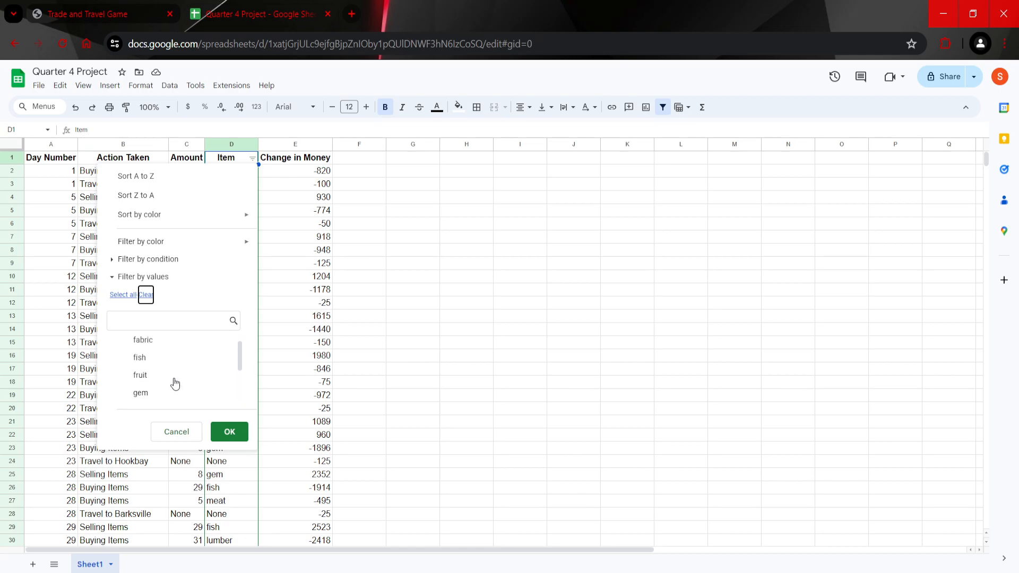
pyautogui.click(154, 360)
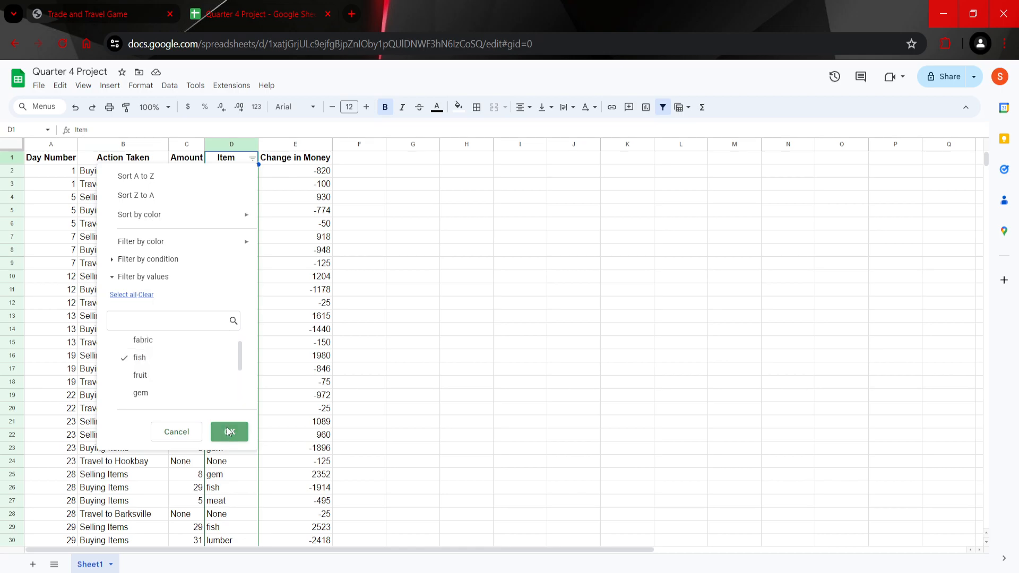
pyautogui.click(229, 431)
# Step: Copy the filtered fish rows, A2:E68 without the header, into a new sheet starting at cell A1
pyautogui.click(330, 281)
pyautogui.moveTo(71, 172); pyautogui.dragTo(324, 293)
pyautogui.click(311, 256)
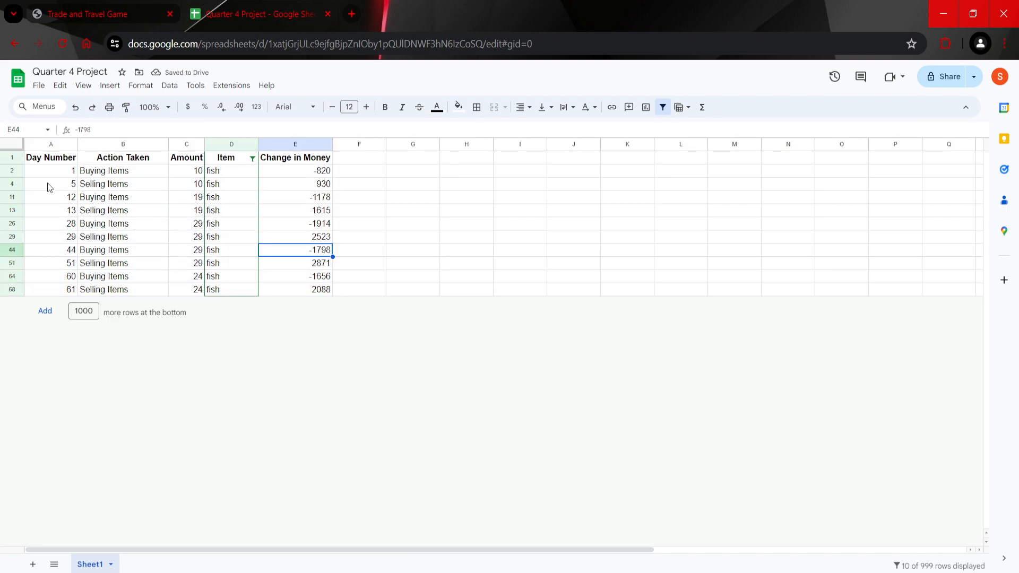
pyautogui.moveTo(43, 178); pyautogui.dragTo(301, 294)
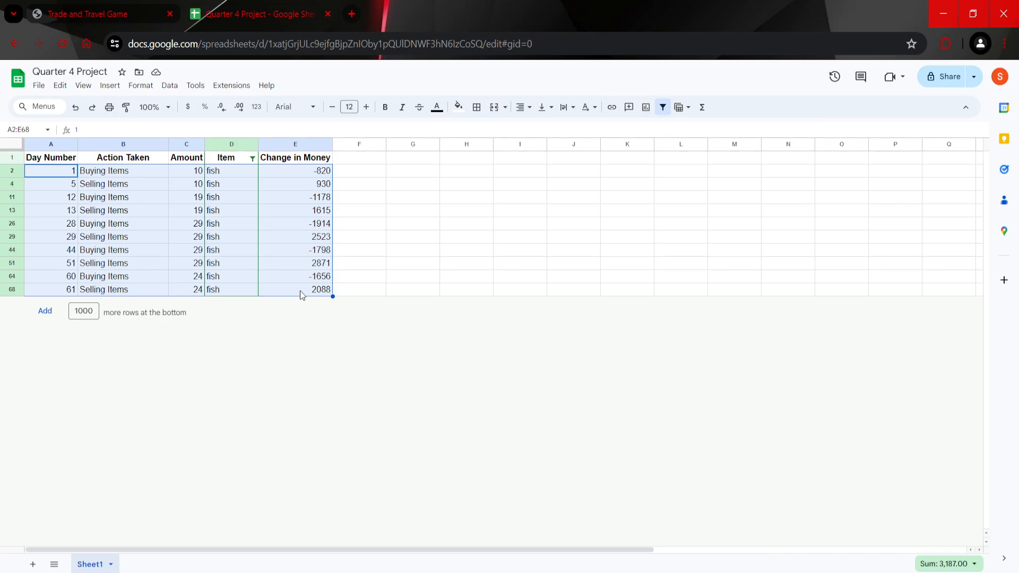
pyautogui.hotkey('ctrl', 'c')
pyautogui.click(34, 565)
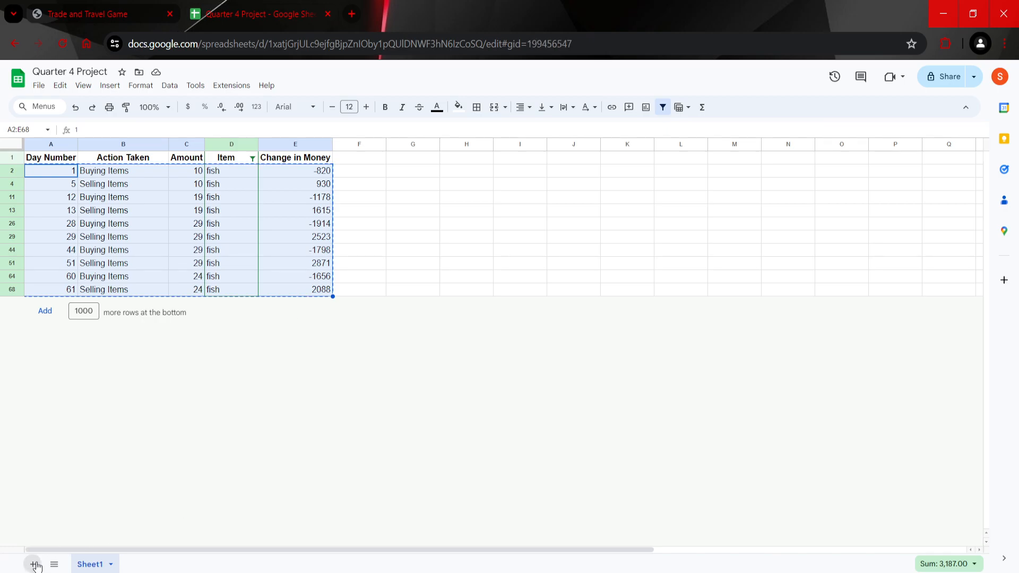
pyautogui.hotkey('ctrl', 'v')
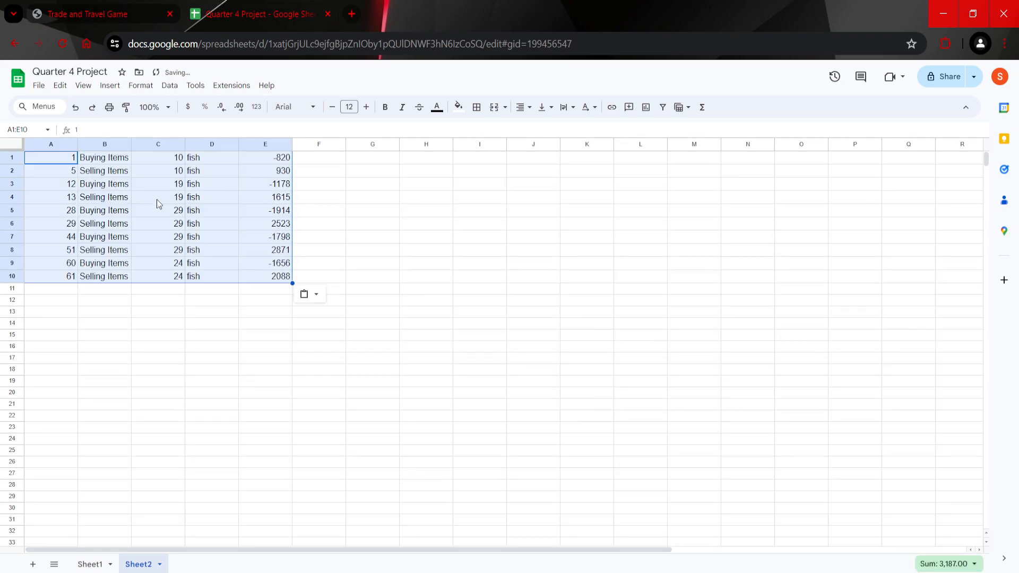
pyautogui.click(208, 201)
pyautogui.moveTo(66, 158); pyautogui.dragTo(269, 279)
pyautogui.click(270, 278)
# Step: Total the fish purchases in cell G1 of the new sheet with the formula =E1+E3+E5+E7+E9
pyautogui.click(373, 164)
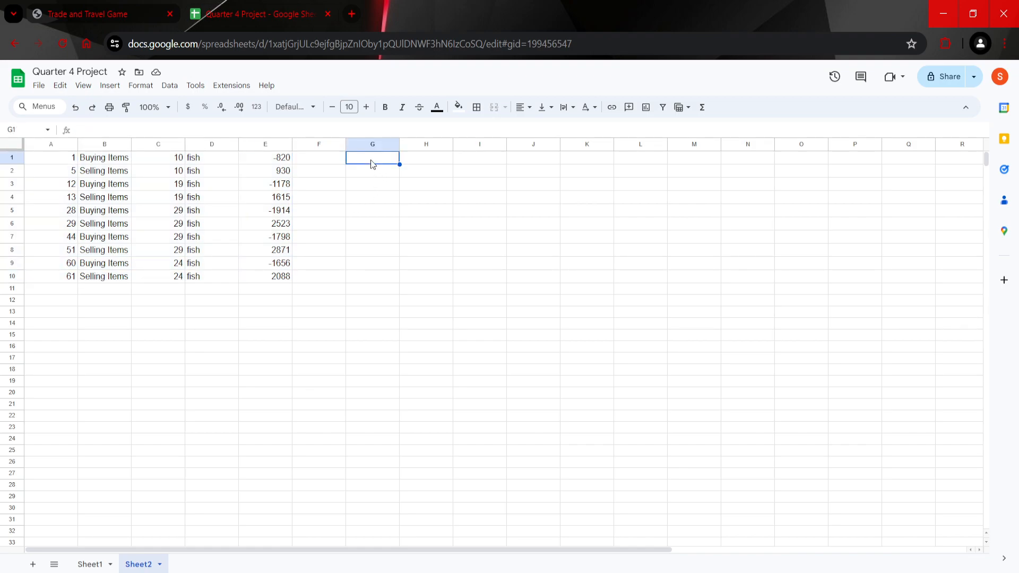
pyautogui.write('=')
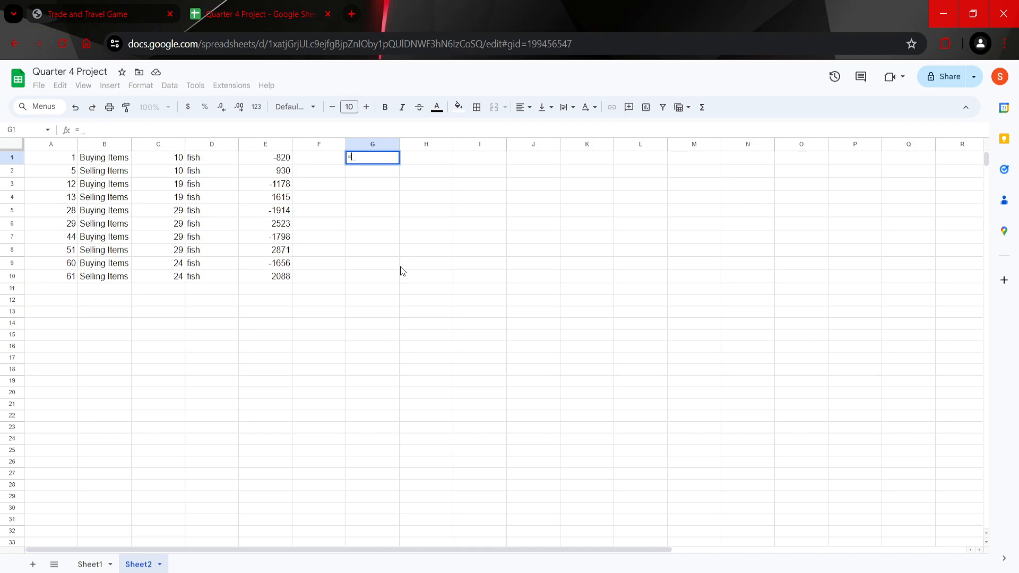
pyautogui.click(258, 161)
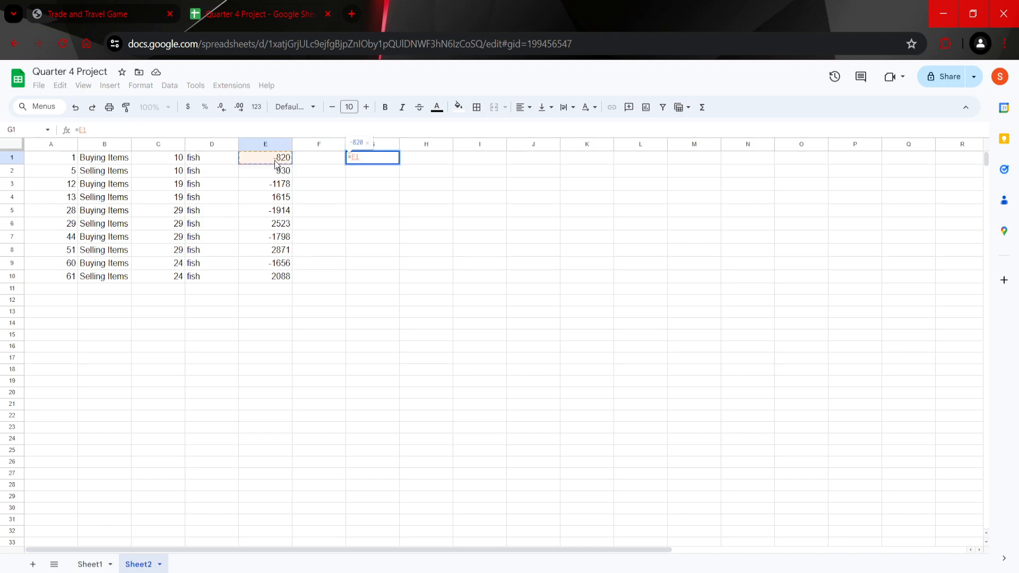
pyautogui.write('+')
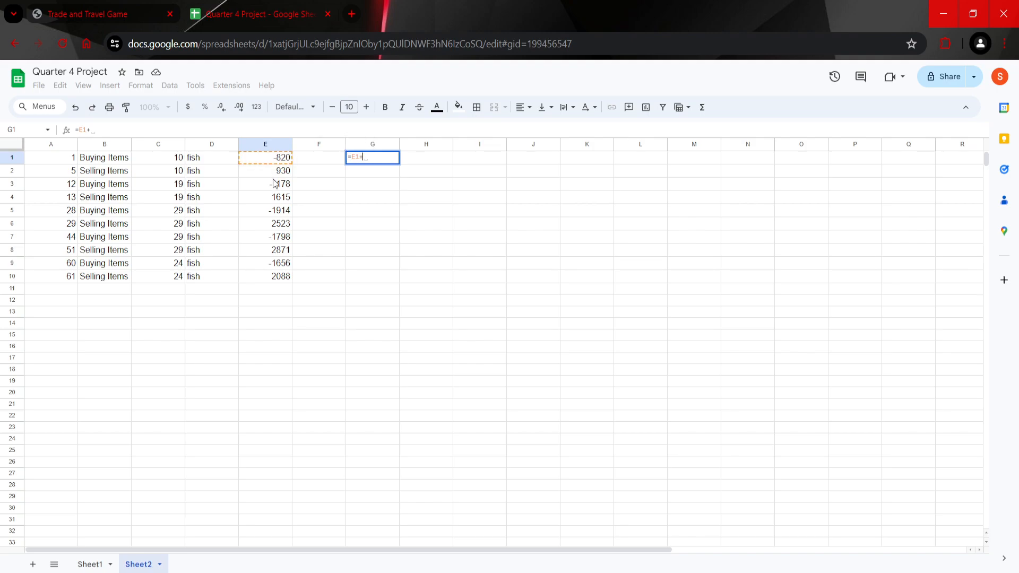
pyautogui.click(275, 185)
pyautogui.write('+')
pyautogui.click(280, 212)
pyautogui.write('+')
pyautogui.click(278, 239)
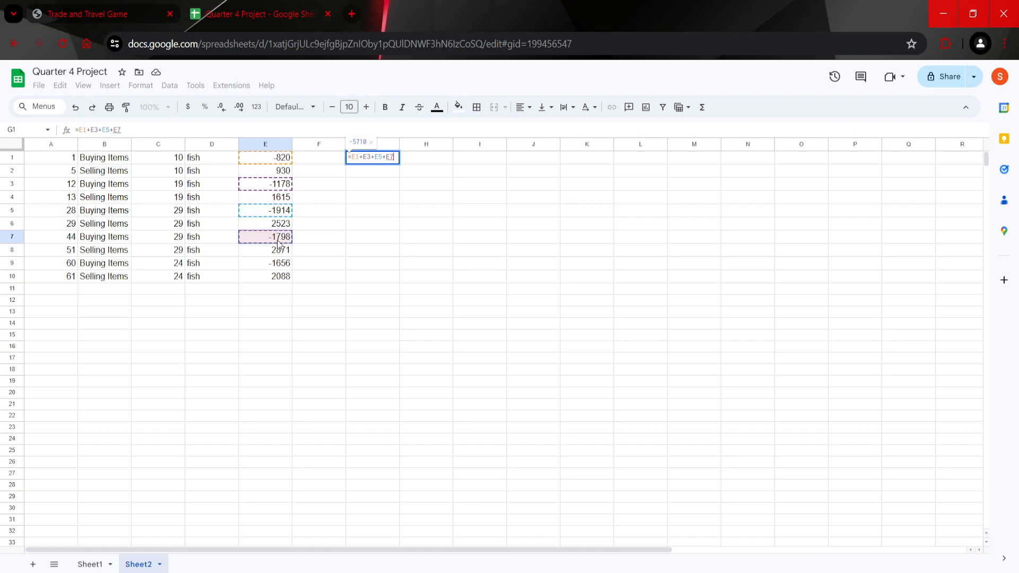
pyautogui.write('+')
pyautogui.click(280, 265)
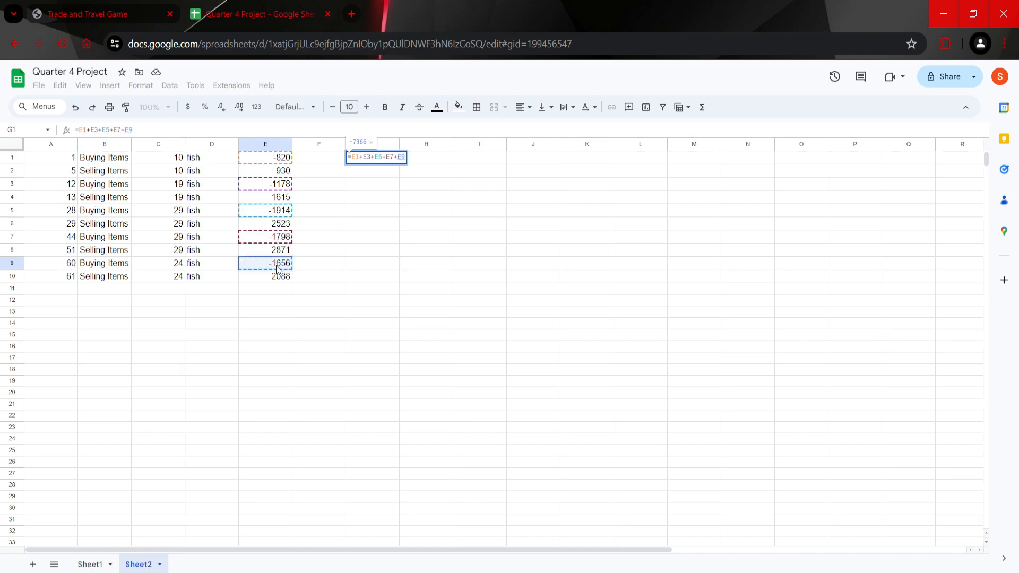
pyautogui.press('Return')
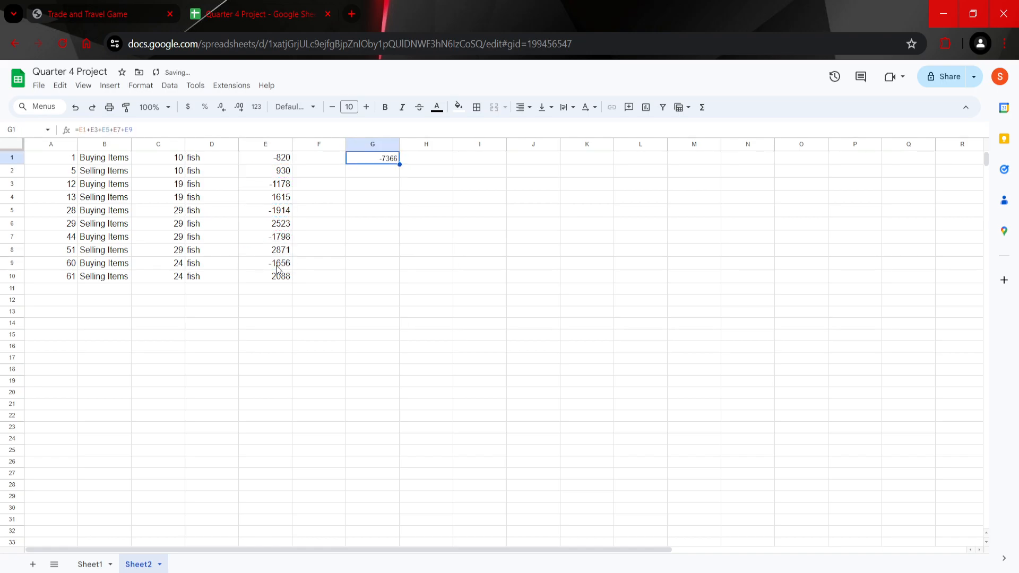
pyautogui.hotkey('ctrl', '+')
pyautogui.hotkey('ctrl', '+')
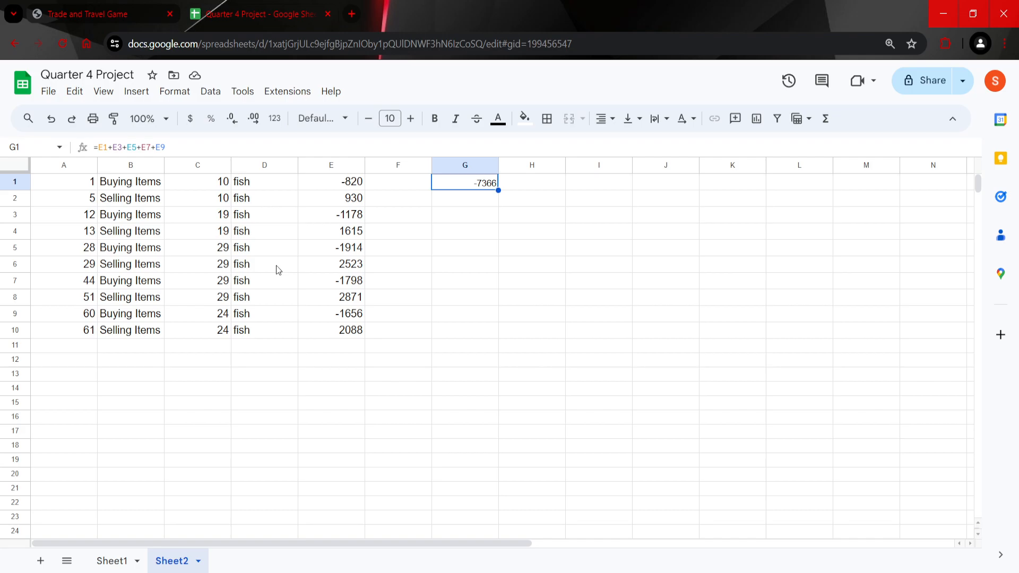
# Step: Total the purchased fish amounts in cell H1 with the formula =C1+C3+C5+C7+C9
pyautogui.click(557, 185)
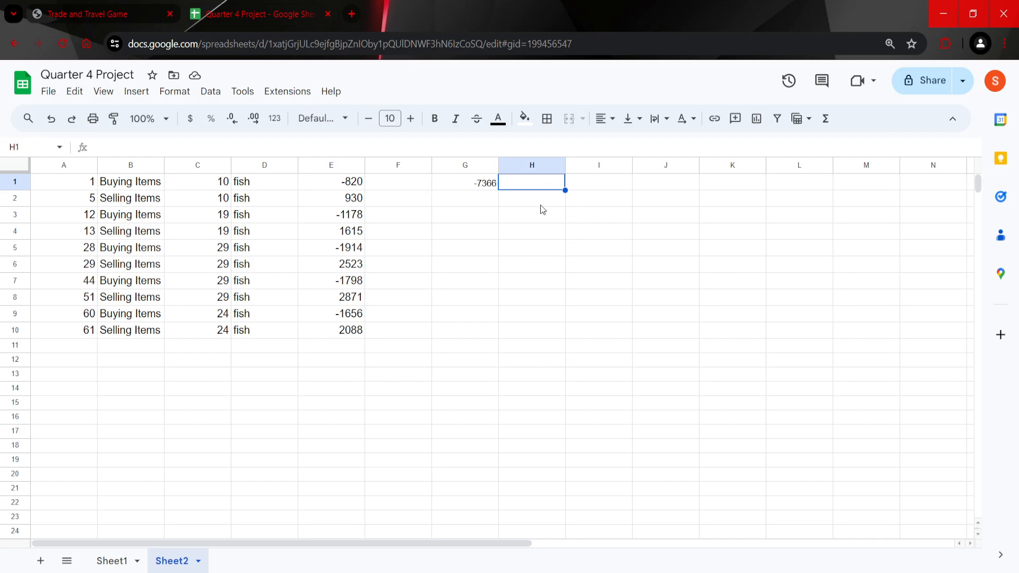
pyautogui.write('=')
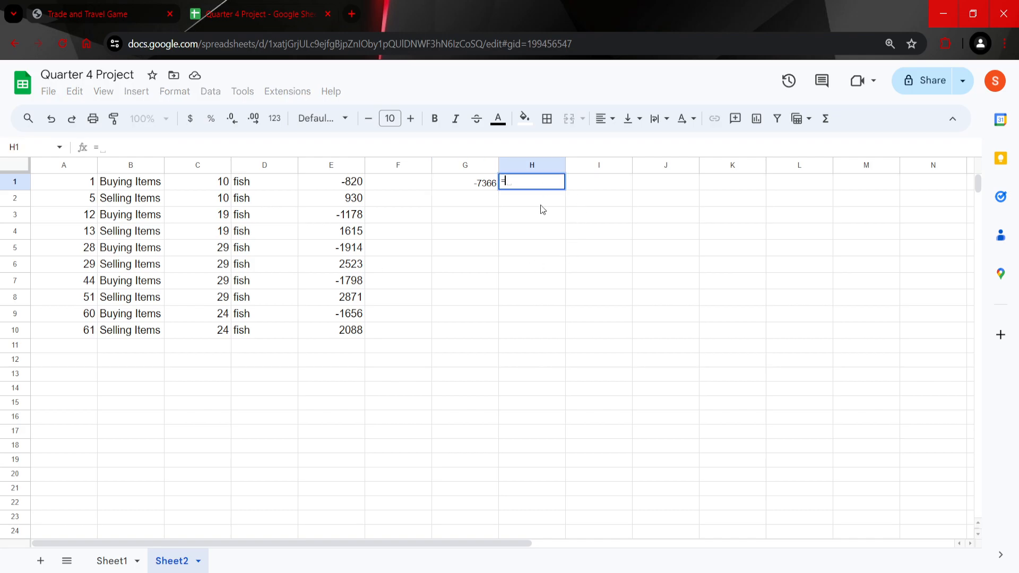
pyautogui.click(211, 185)
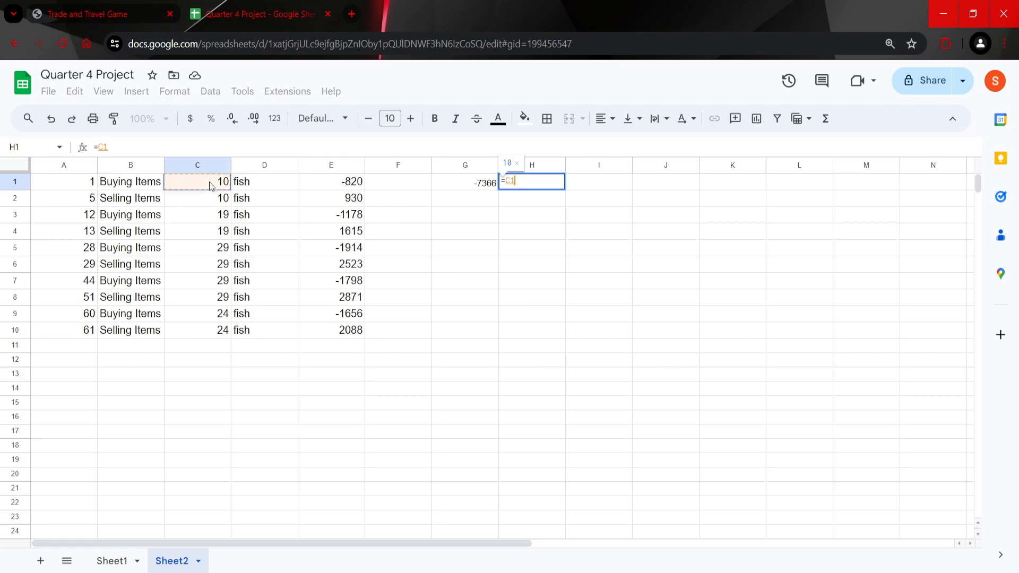
pyautogui.write('+')
pyautogui.click(197, 217)
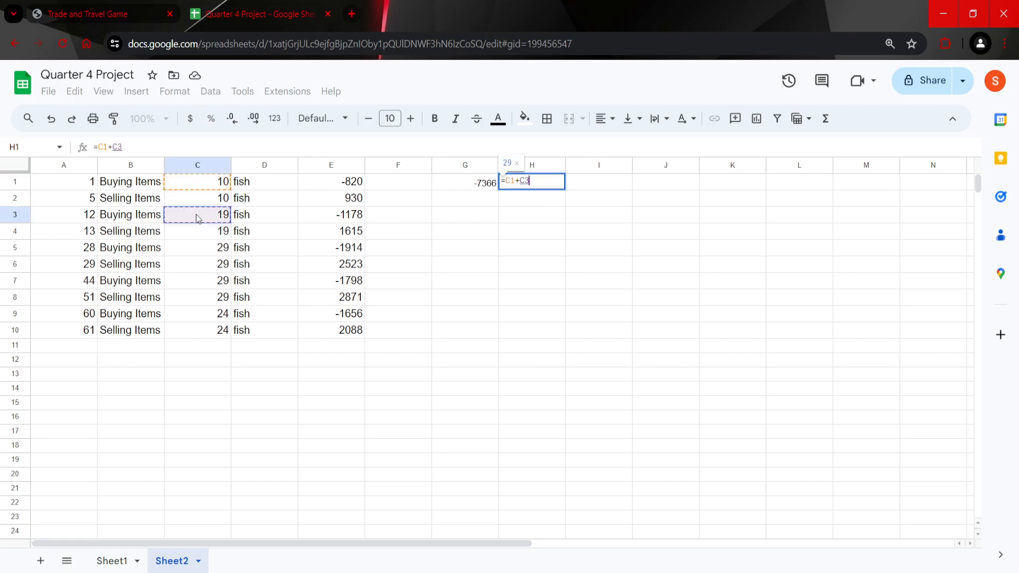
pyautogui.write('+')
pyautogui.click(197, 253)
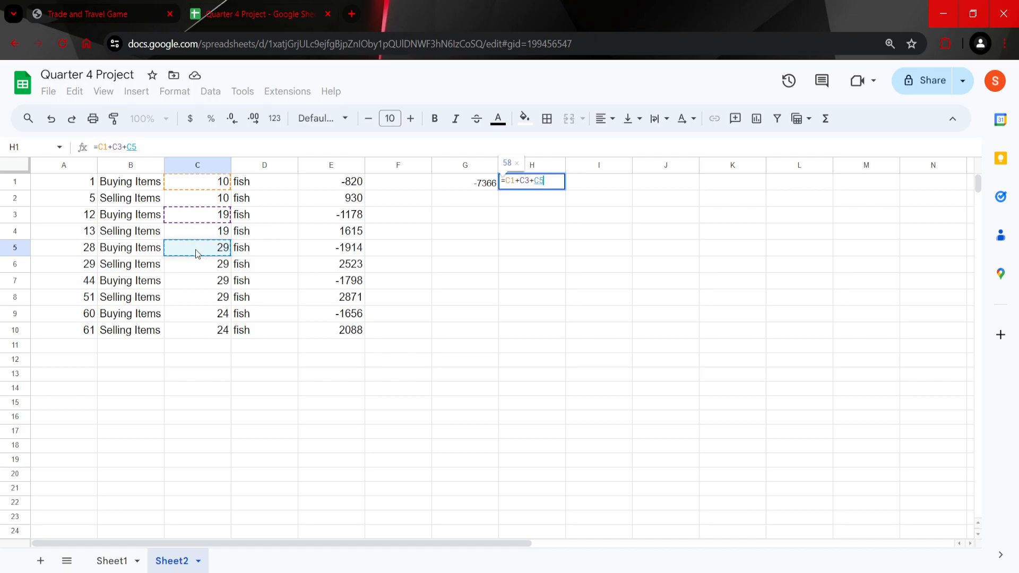
pyautogui.write('+')
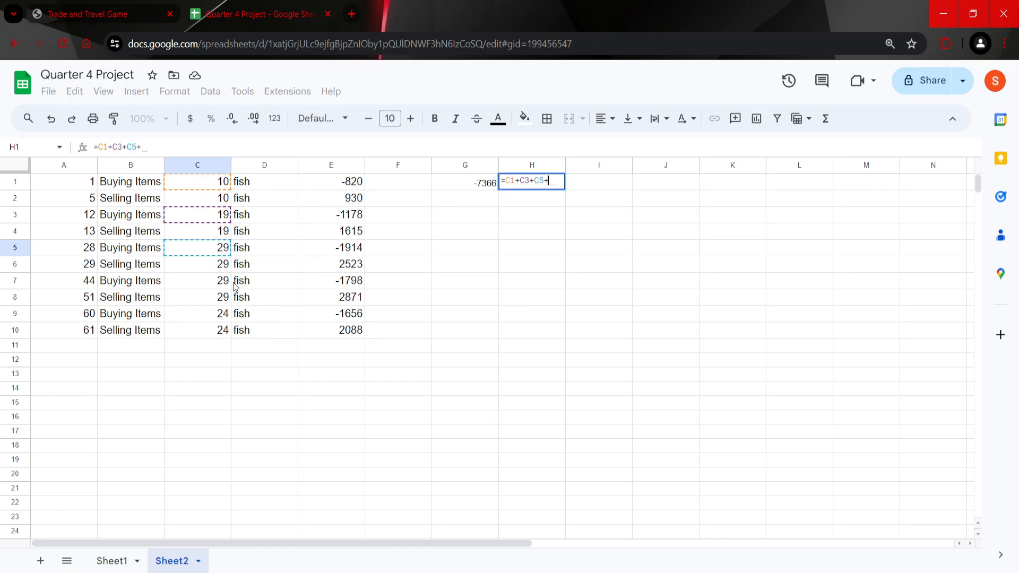
pyautogui.click(225, 286)
pyautogui.write('+')
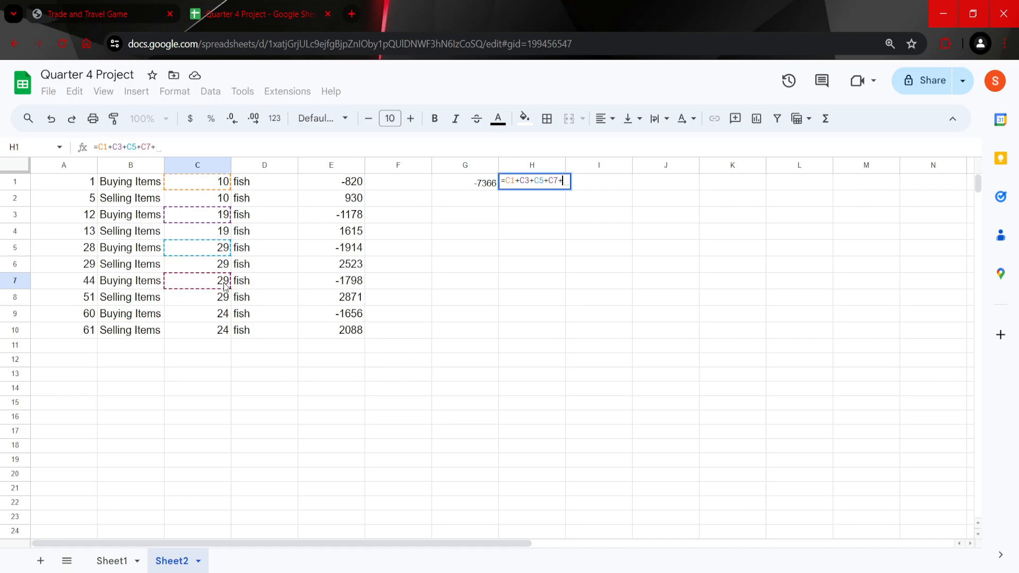
pyautogui.click(223, 315)
pyautogui.press('Return')
pyautogui.press('Up')
pyautogui.press('Left')
pyautogui.press('Right')
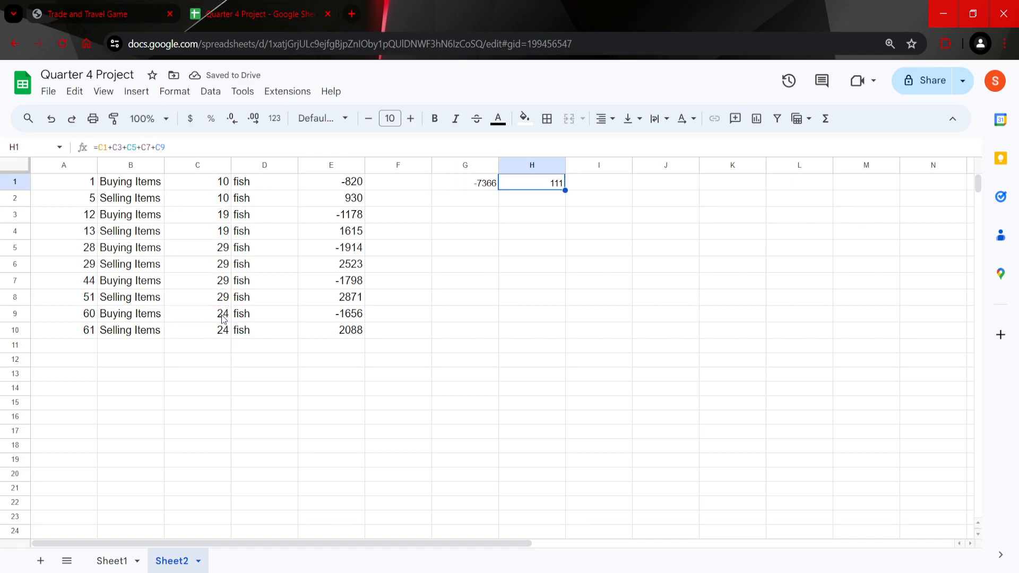
# Step: Calculate the average purchase price per fish in cell I1 with the formula =G1/H1
pyautogui.press('Right')
pyautogui.write('=')
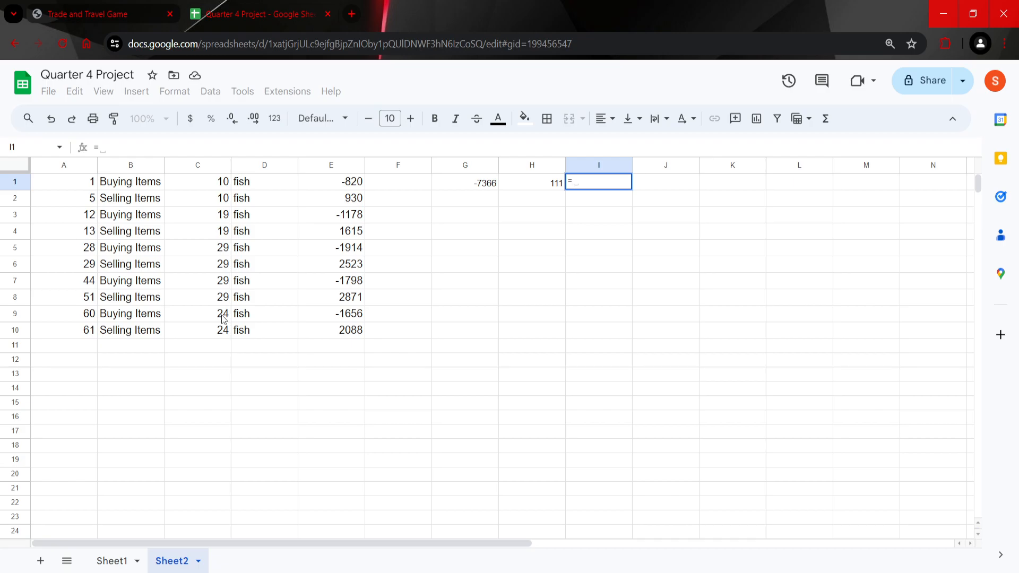
pyautogui.press('Left')
pyautogui.press('Left')
pyautogui.write('/')
pyautogui.press('Left')
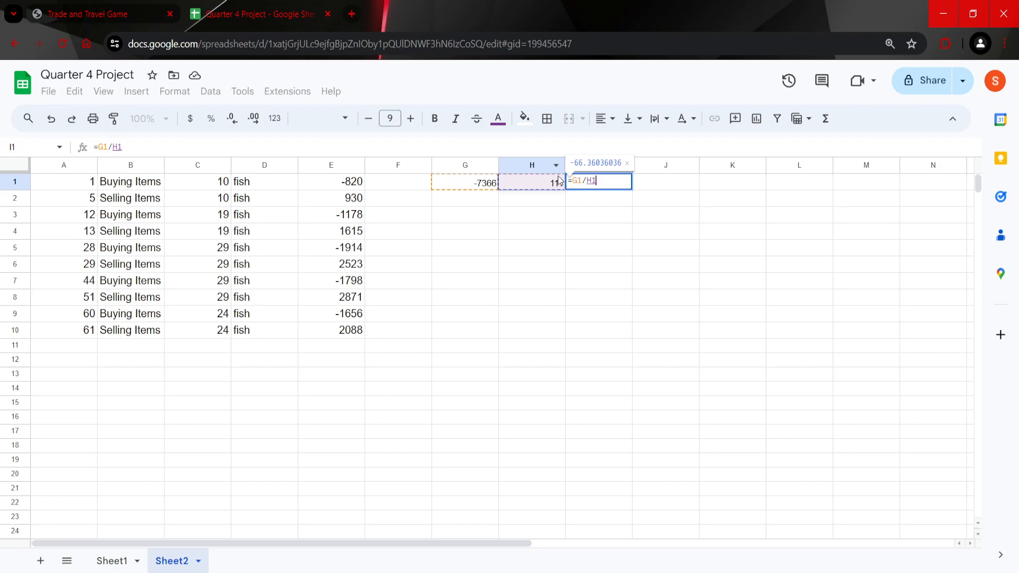
pyautogui.hotkey('ctrl', 'Return')
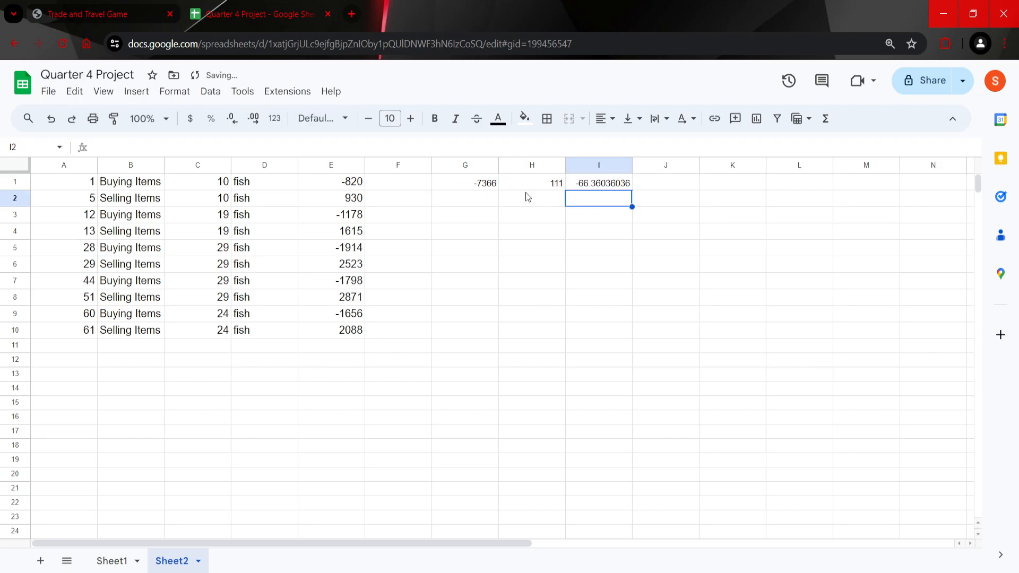
pyautogui.press('Left')
pyautogui.press('Right')
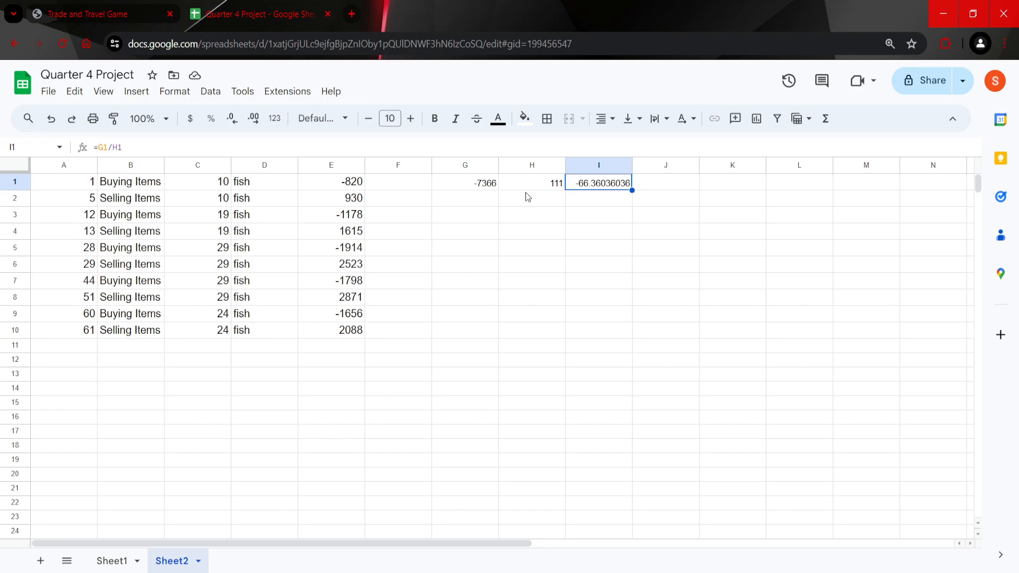
# Step: Total the fish sales in cell G2 with the formula =E2+E4+E6+E8+E10
pyautogui.click(481, 207)
pyautogui.write('=')
pyautogui.click(355, 202)
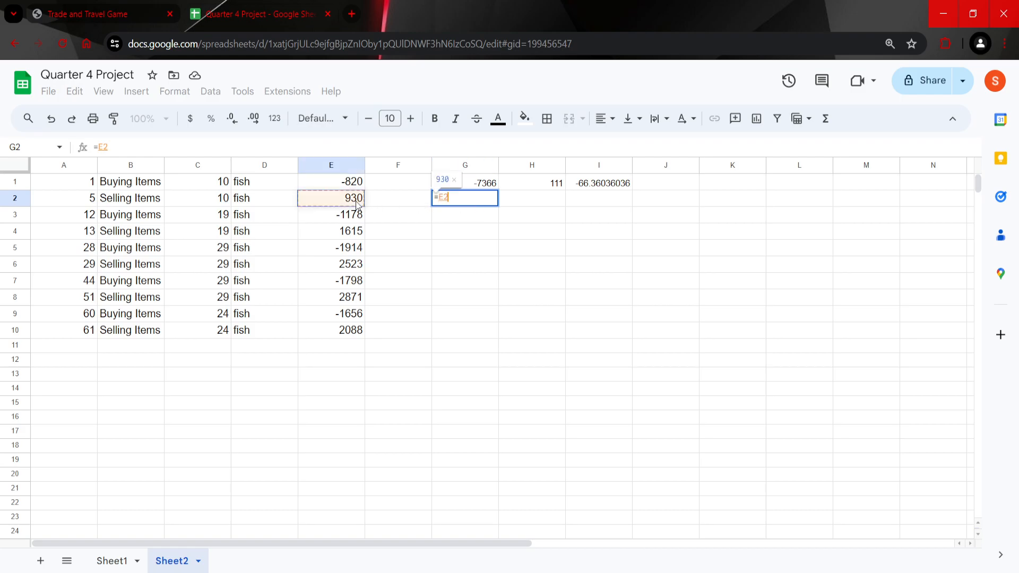
pyautogui.write('+')
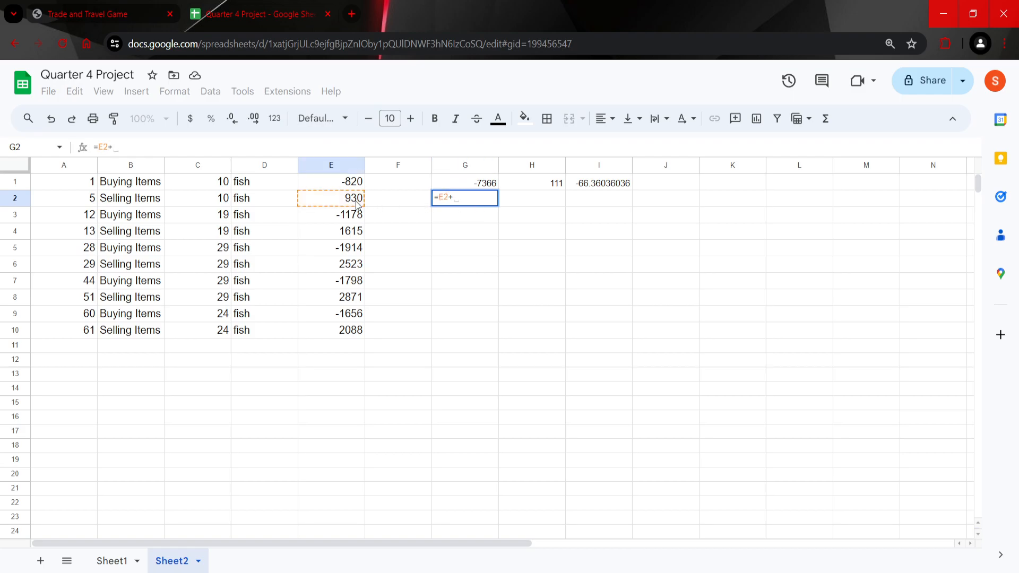
pyautogui.click(358, 234)
pyautogui.write('+')
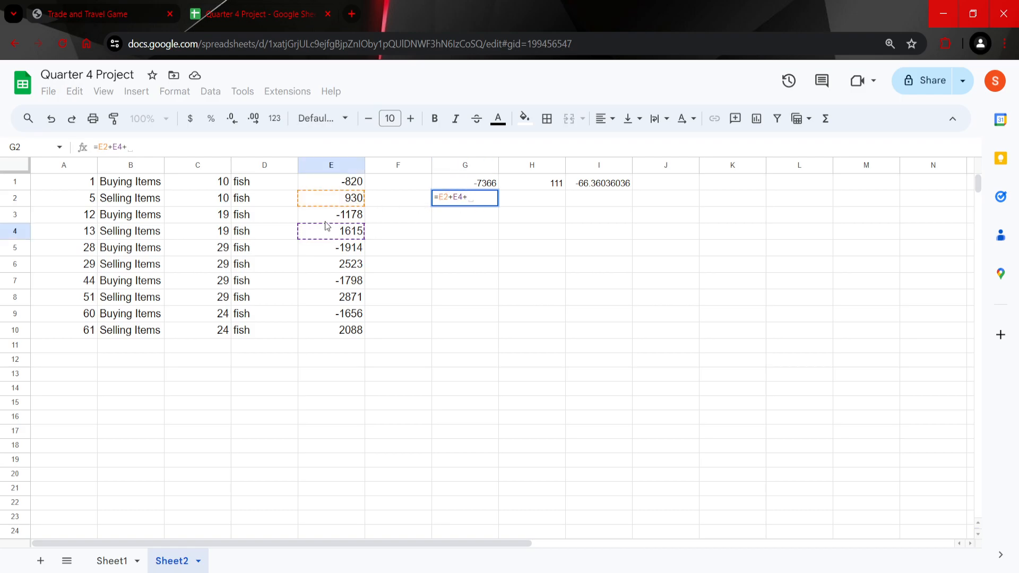
pyautogui.click(349, 265)
pyautogui.write('+')
pyautogui.click(357, 300)
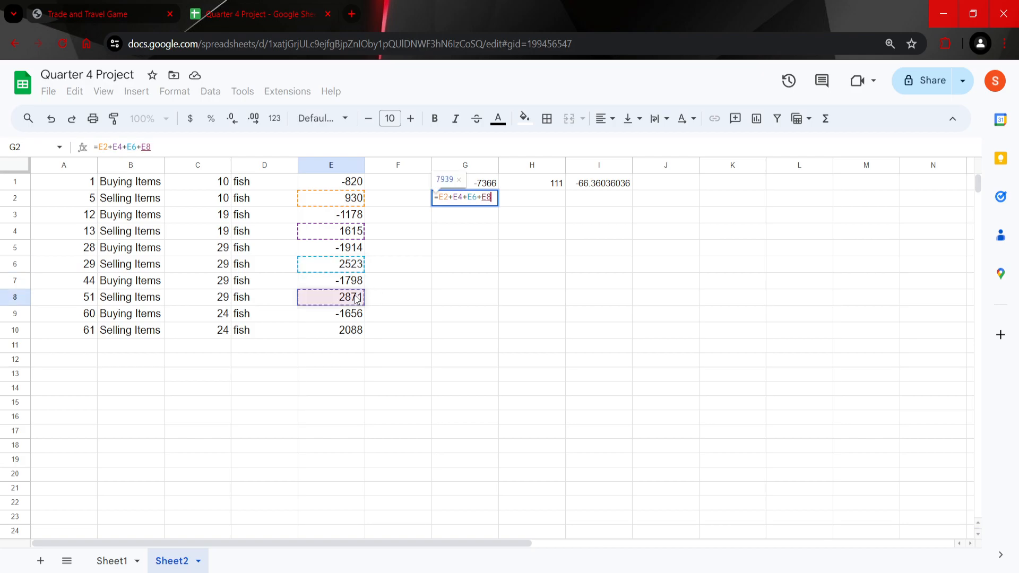
pyautogui.write('+')
pyautogui.click(357, 329)
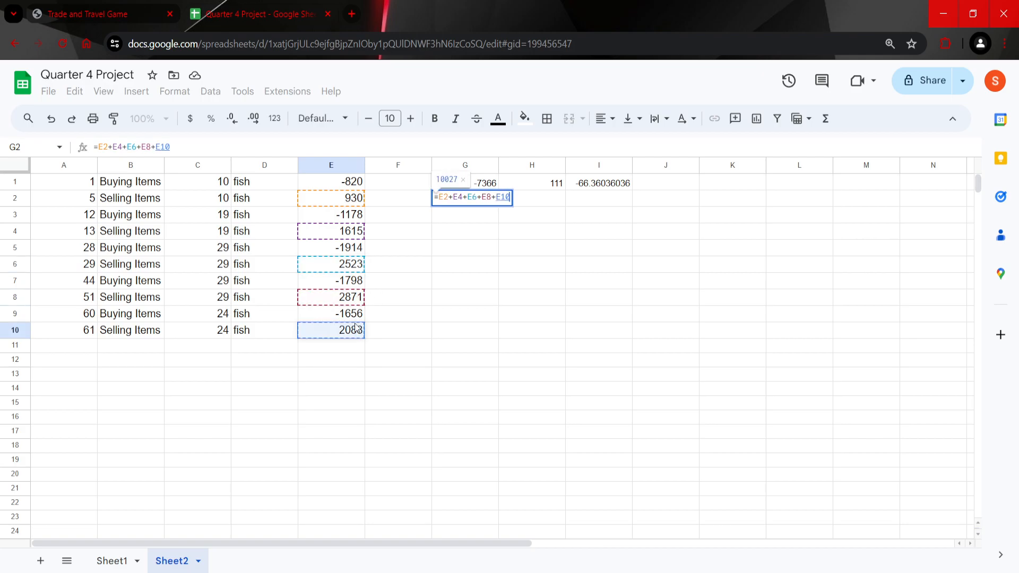
pyautogui.press('Return')
# Step: Enter 111 in cell H2 as the amount of fish sold and compare it with the purchased amount in H1
pyautogui.press('Up')
pyautogui.press('Right')
pyautogui.write('111')
pyautogui.press('Tab')
pyautogui.press('Left')
pyautogui.press('Up')
pyautogui.press('Down')
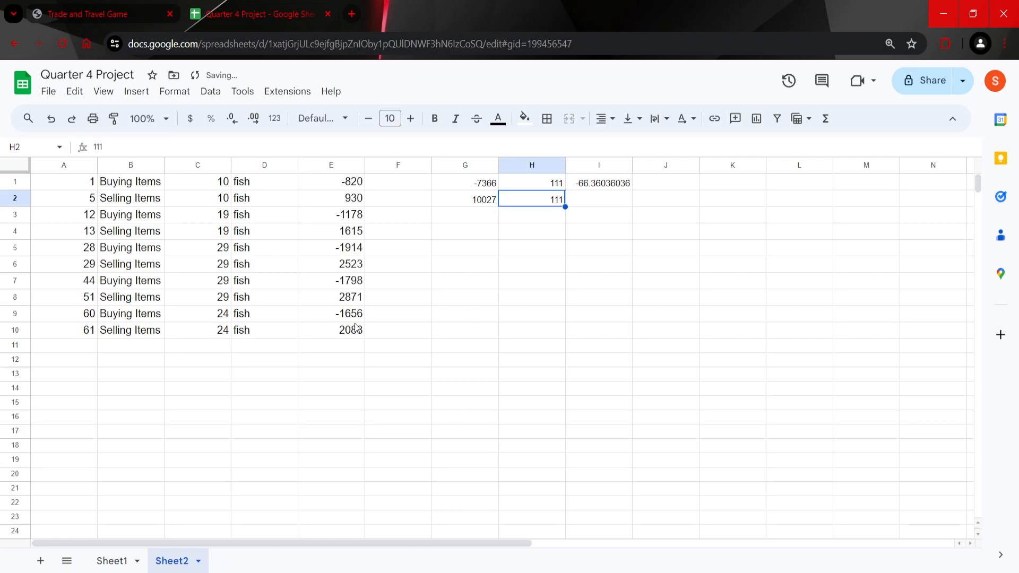
pyautogui.click(221, 188)
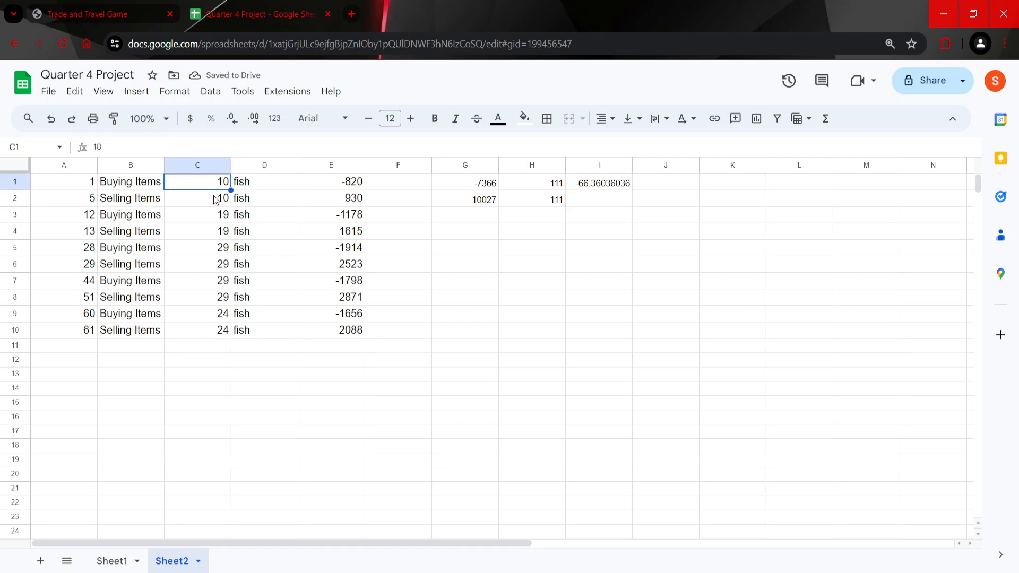
pyautogui.click(219, 199)
pyautogui.moveTo(553, 187); pyautogui.dragTo(546, 199)
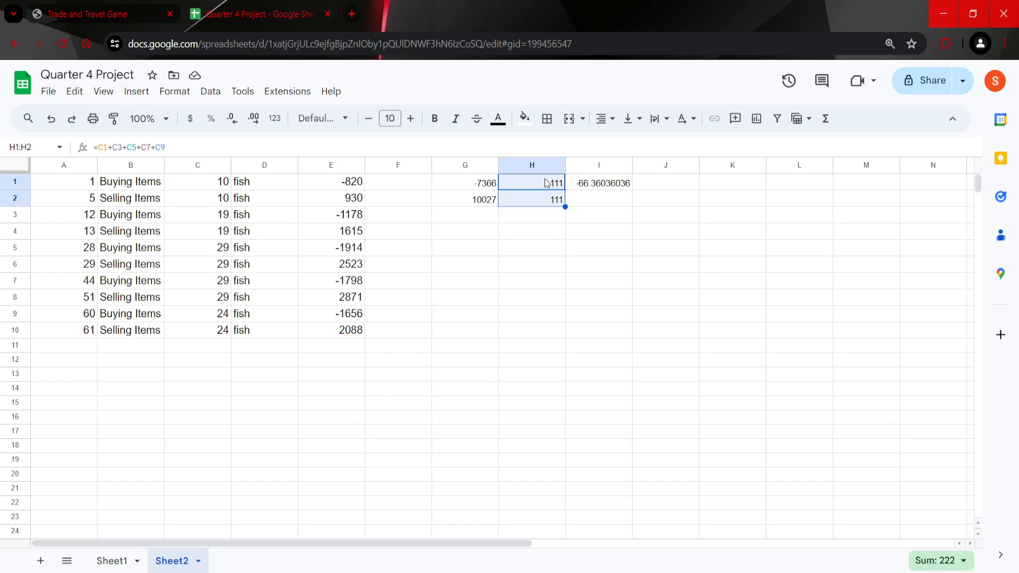
# Step: Calculate the average selling price per fish in cell I2 with the formula =G2/H2
pyautogui.click(603, 206)
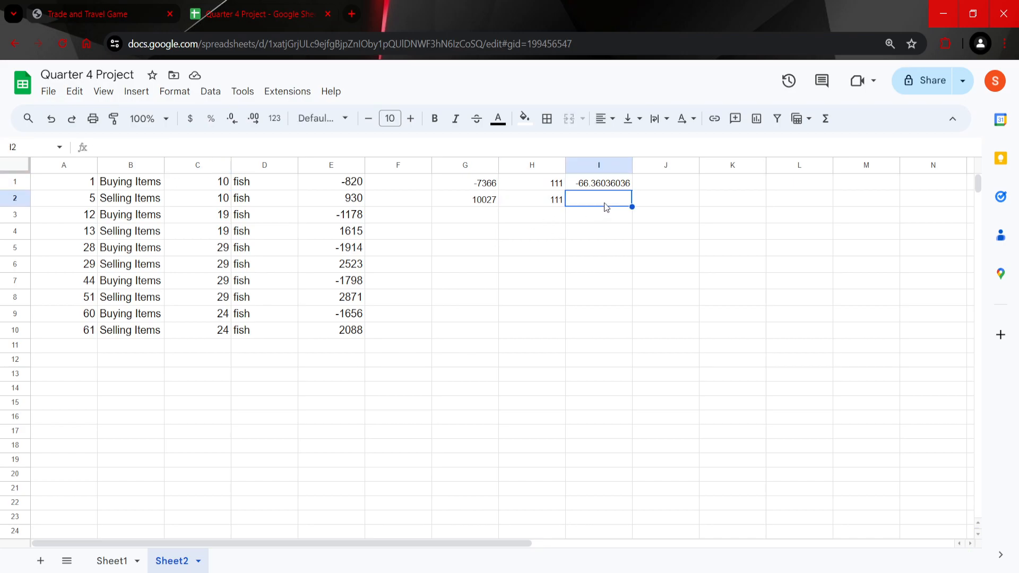
pyautogui.write('=G2')
pyautogui.press('Tab')
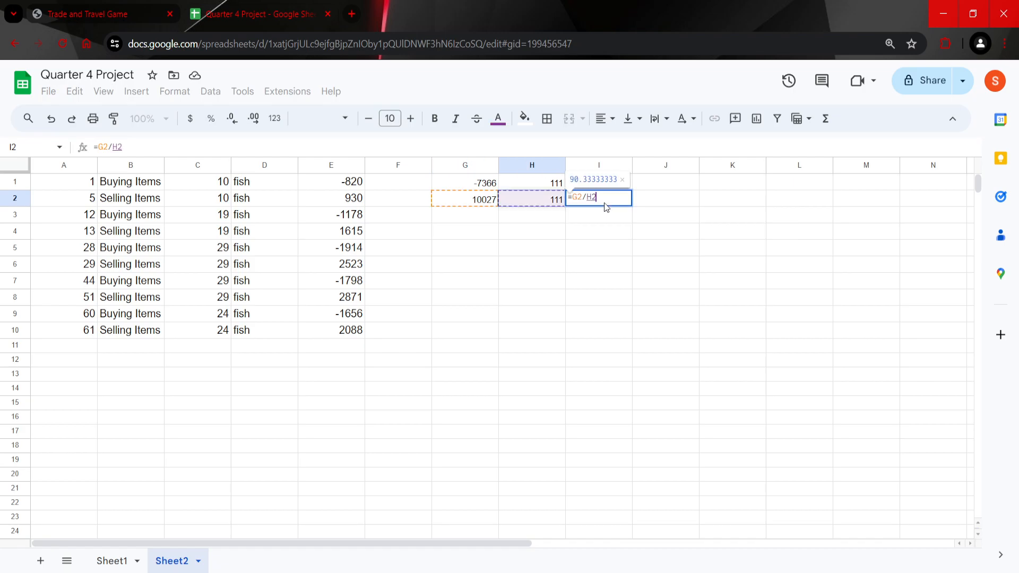
pyautogui.press('Return')
pyautogui.click(610, 190)
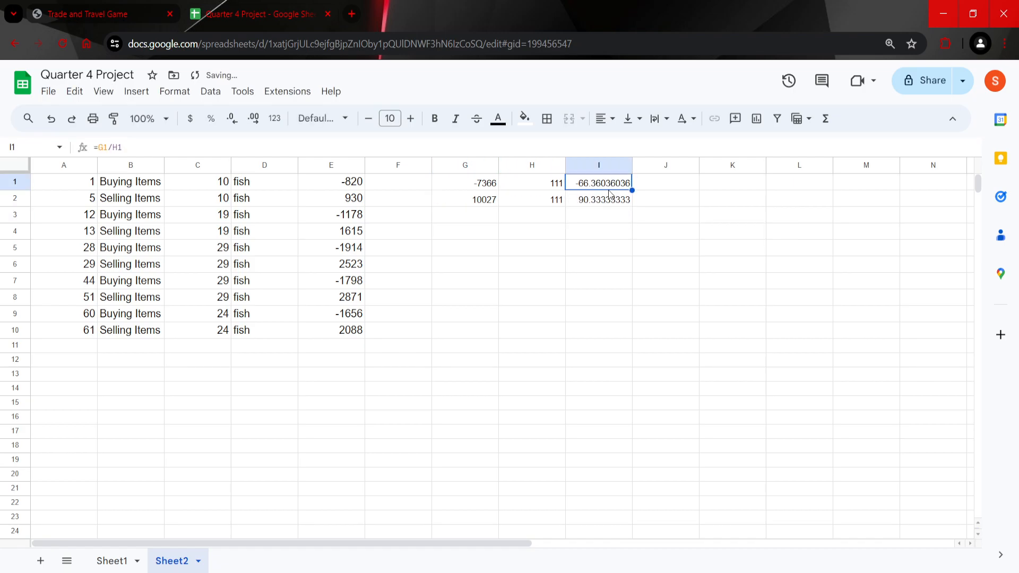
pyautogui.click(608, 201)
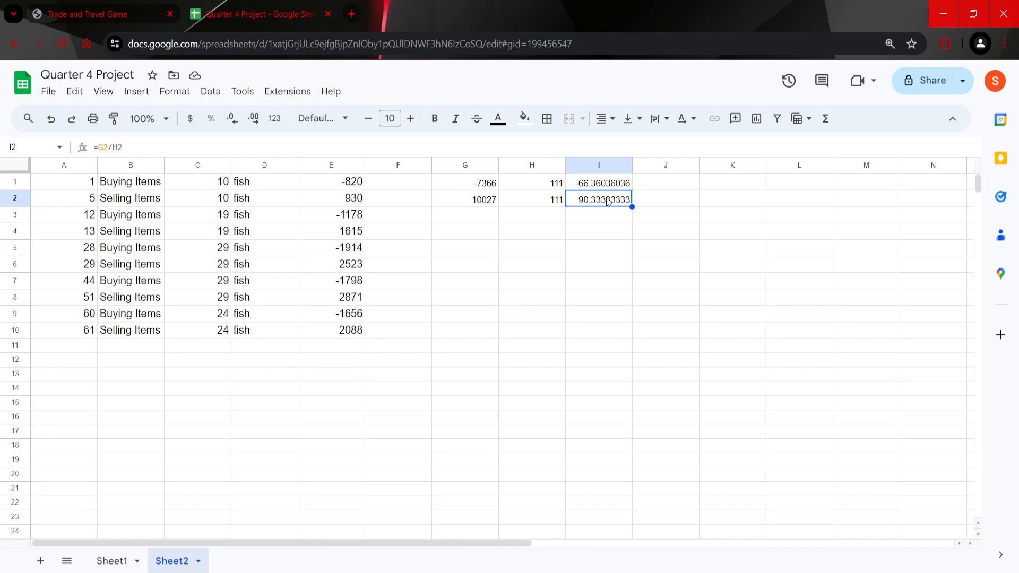
# Step: Calculate the average profit per fish in cell I3 with the formula =I2+I1
pyautogui.press('Down')
pyautogui.write('=')
pyautogui.press('Up')
pyautogui.write('+')
pyautogui.press('Up')
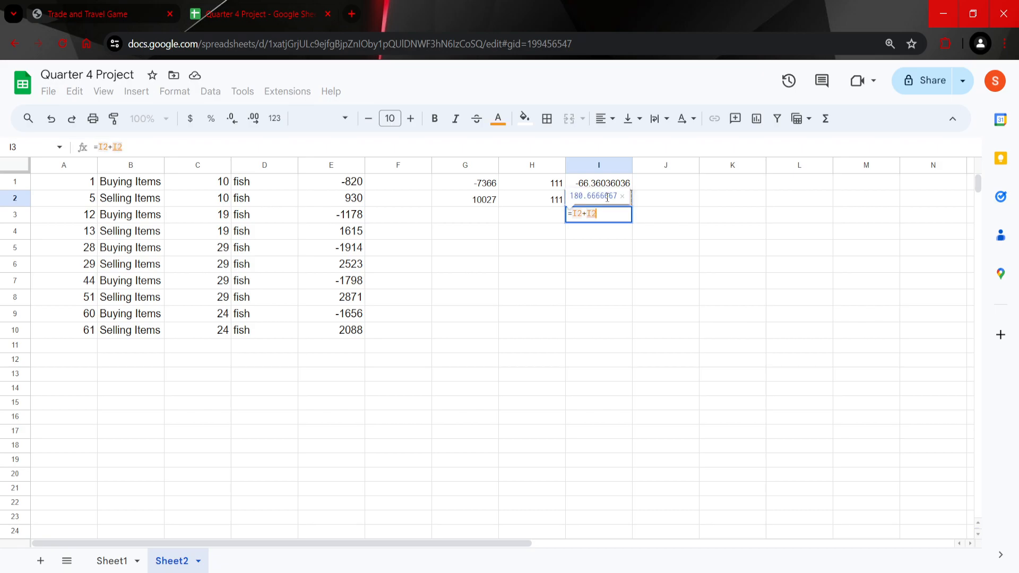
pyautogui.press('Up')
pyautogui.press('Return')
pyautogui.press('Left')
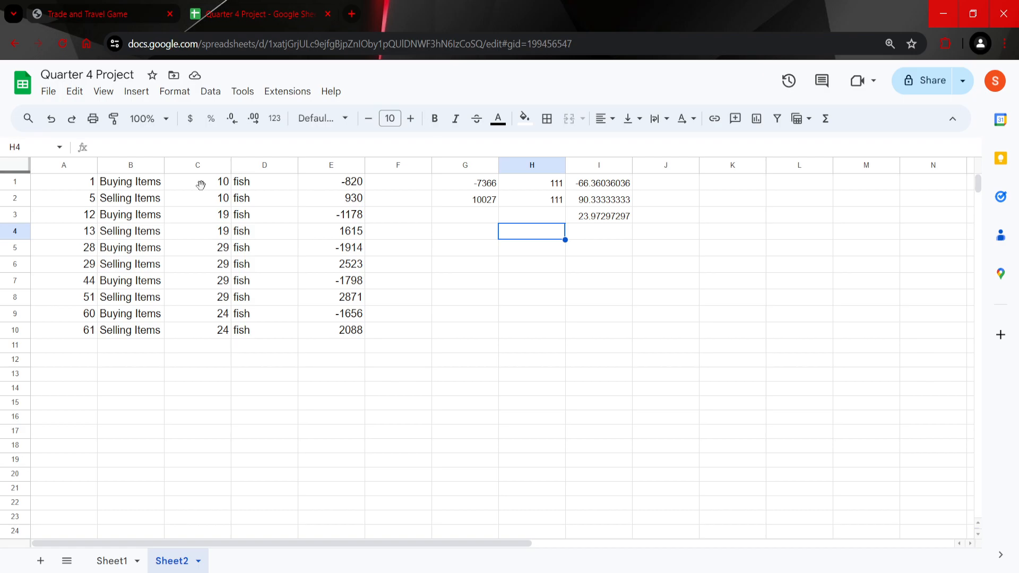
# Step: Select cell A12 on Sheet2 and filter the Item column of Sheet1 so that only the fabric rows are shown
pyautogui.click(81, 361)
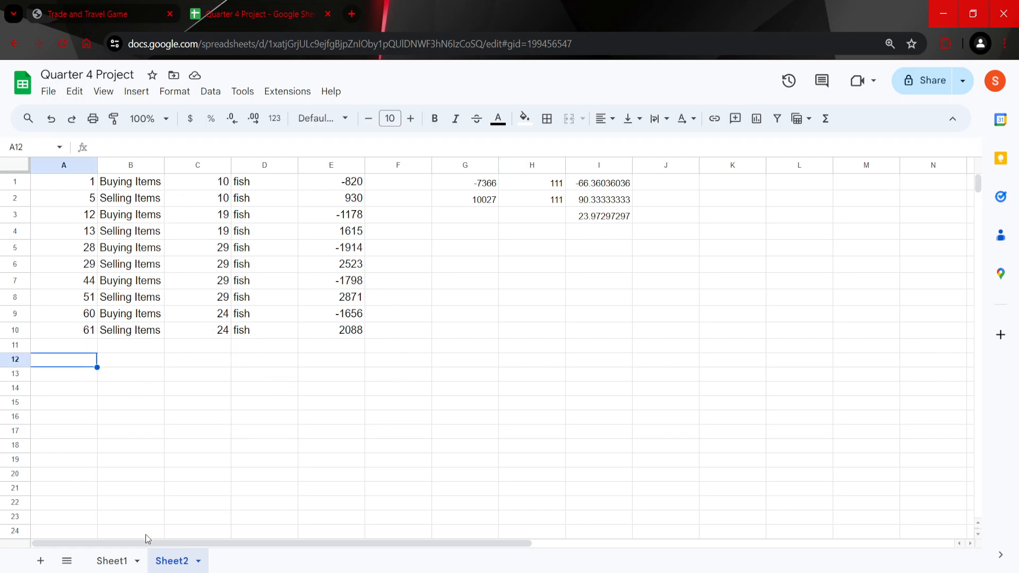
pyautogui.click(112, 561)
pyautogui.click(304, 191)
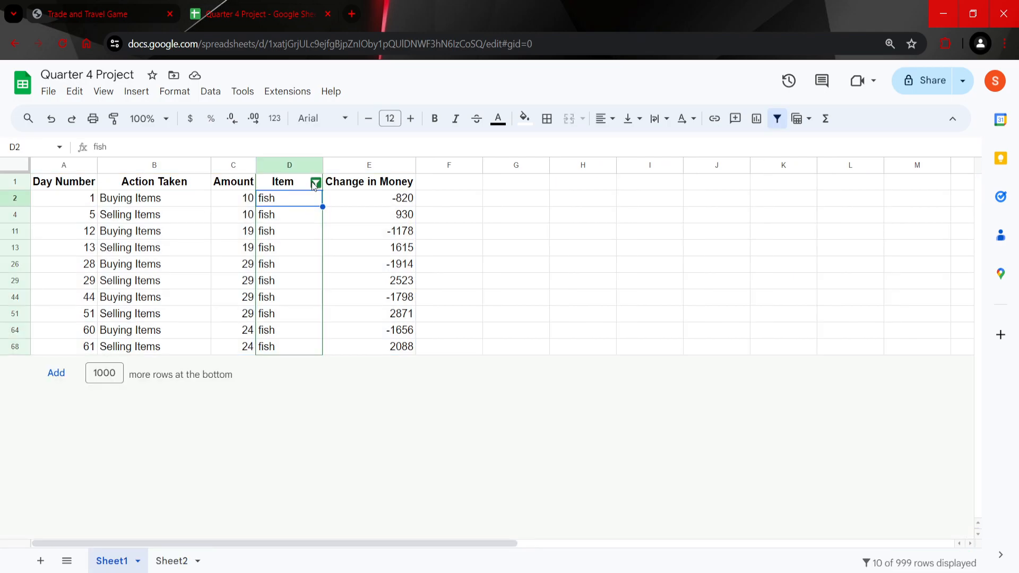
pyautogui.click(316, 183)
pyautogui.scroll(-1, 199, 455)
pyautogui.scroll(1, 199, 456)
pyautogui.click(195, 416)
pyautogui.click(186, 456)
pyautogui.click(287, 525)
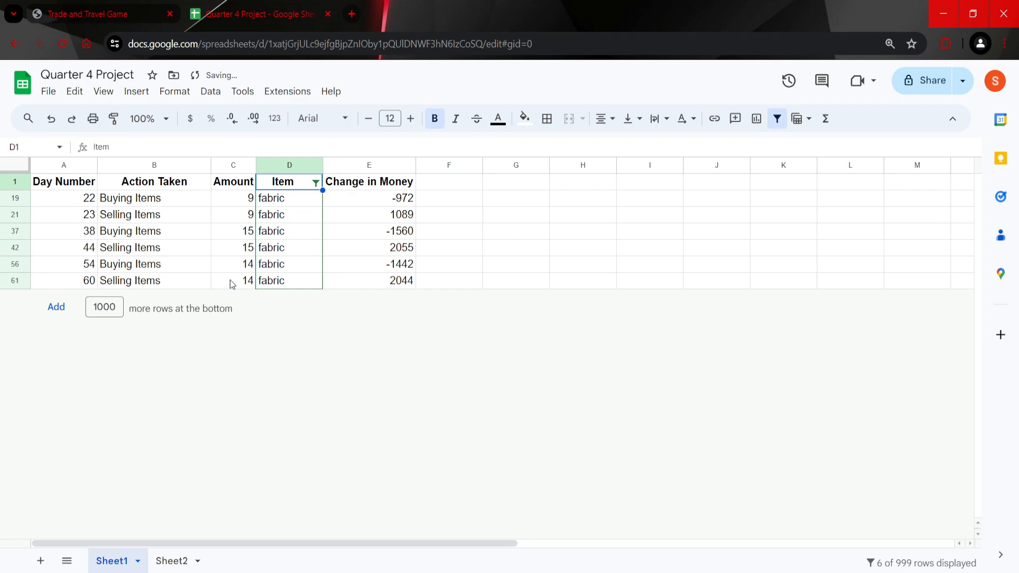
# Step: Copy the filtered fabric rows, A19:E61 without the header, into Sheet2 starting at cell A12
pyautogui.click(154, 215)
pyautogui.moveTo(64, 198); pyautogui.dragTo(365, 291)
pyautogui.hotkey('ctrl', 'c')
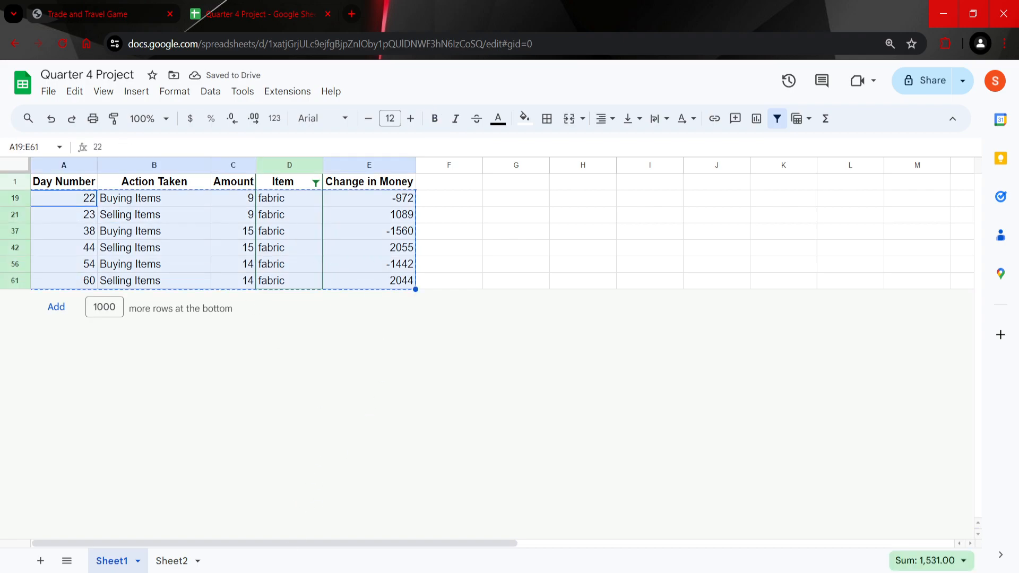
pyautogui.click(169, 561)
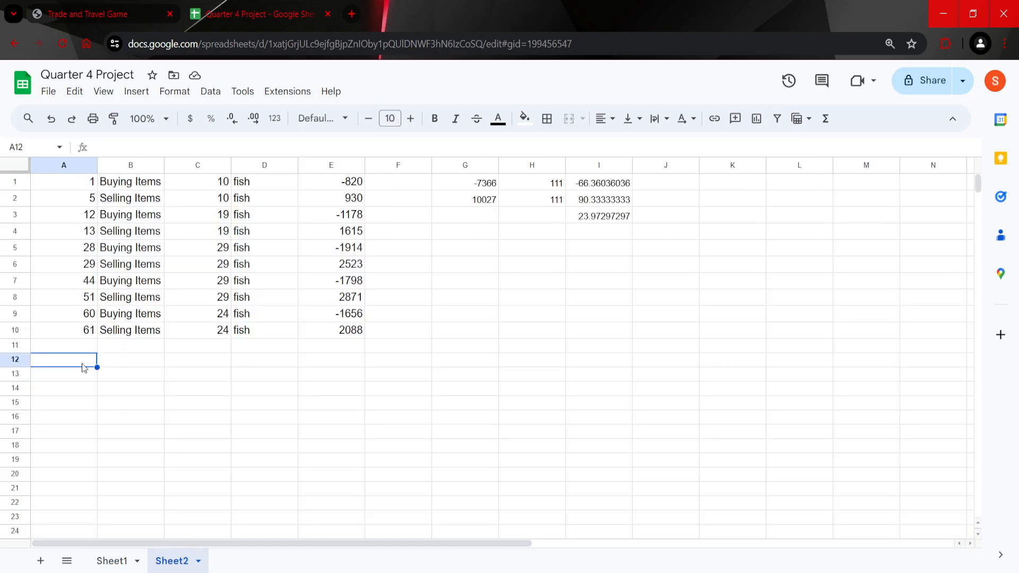
pyautogui.hotkey('ctrl', 'v')
pyautogui.click(260, 366)
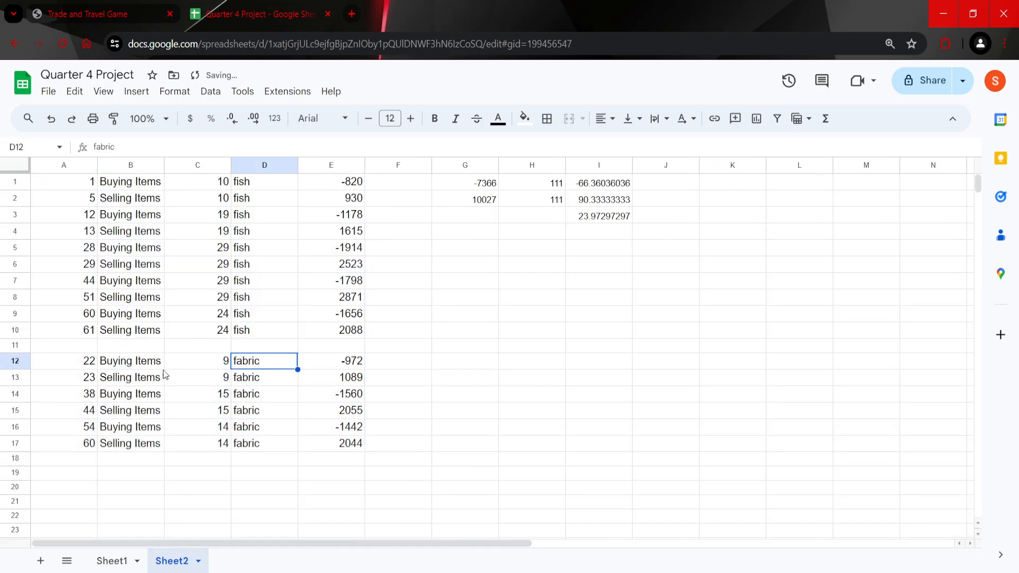
pyautogui.moveTo(349, 334)
pyautogui.mouseDown()
pyautogui.moveTo(103, 182)
pyautogui.moveTo(344, 330)
pyautogui.mouseUp()
pyautogui.click(78, 363)
pyautogui.moveTo(140, 374); pyautogui.dragTo(345, 455)
# Step: Total the fabric purchases in cell G12 with the formula =E12+E14+E16
pyautogui.click(468, 362)
pyautogui.write('=')
pyautogui.click(346, 362)
pyautogui.write('+')
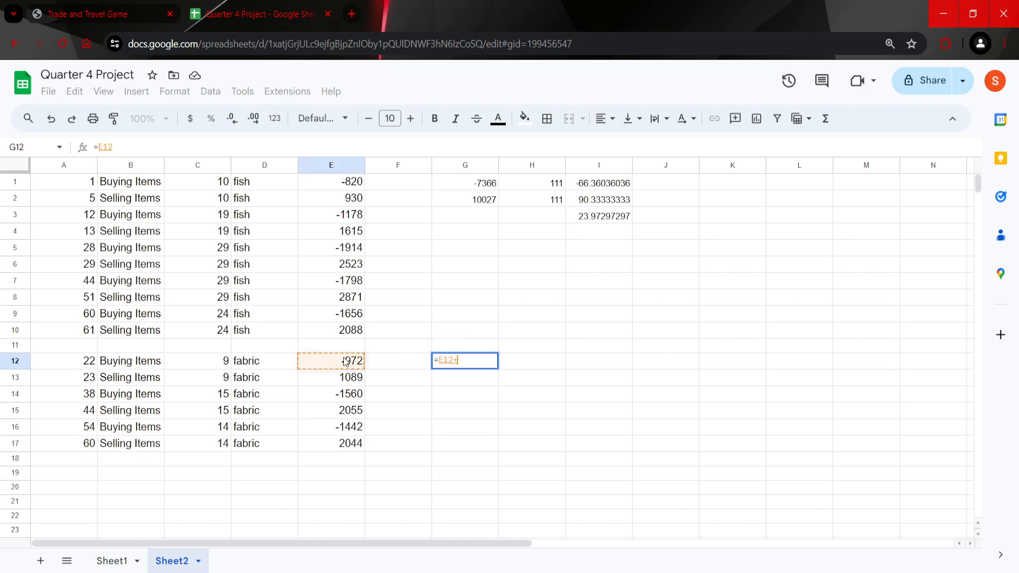
pyautogui.click(343, 395)
pyautogui.write('+')
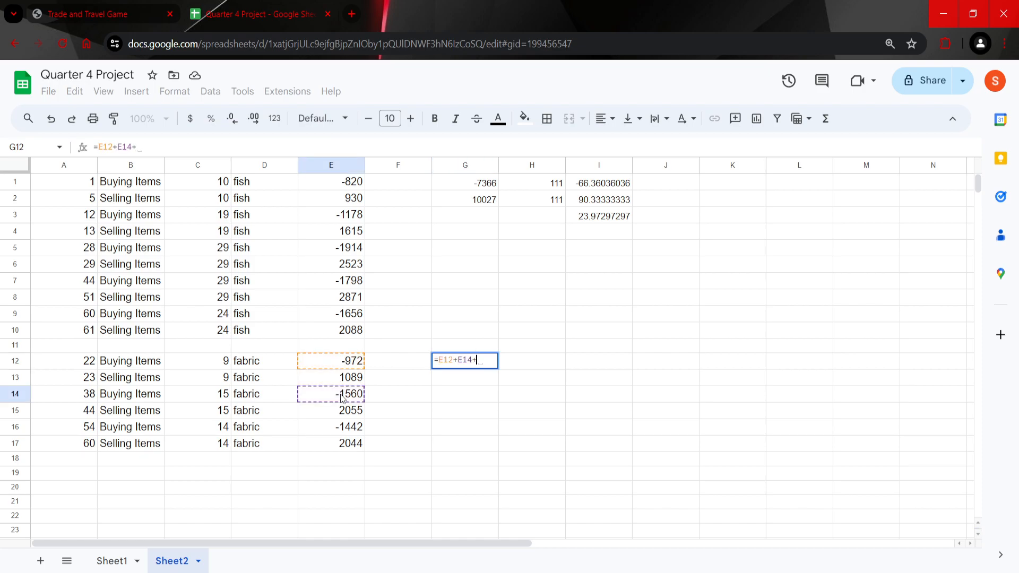
pyautogui.click(354, 429)
pyautogui.press('Return')
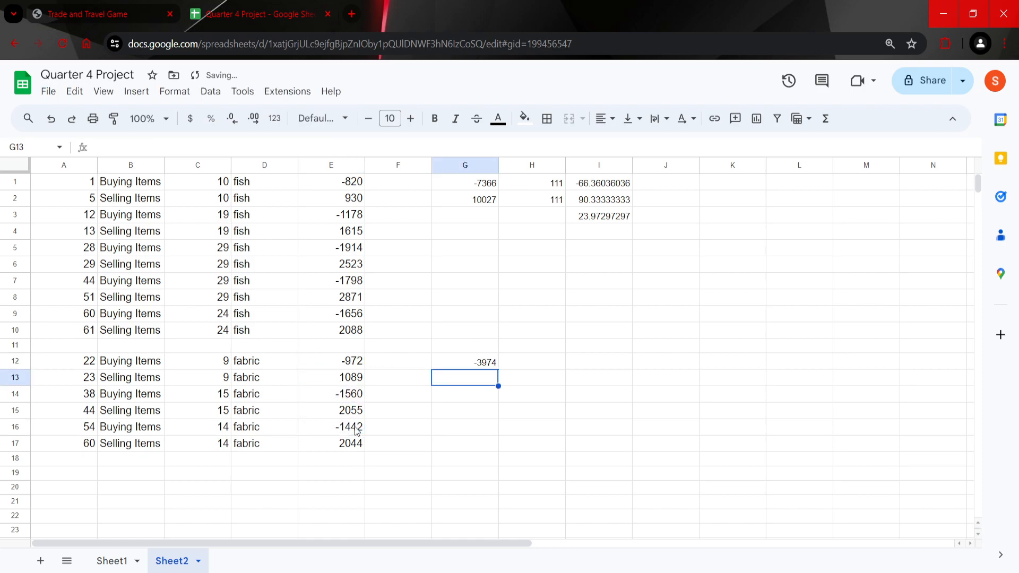
# Step: Total the fabric sales in cell G13 with the formula =E13+E15+E17
pyautogui.write('=')
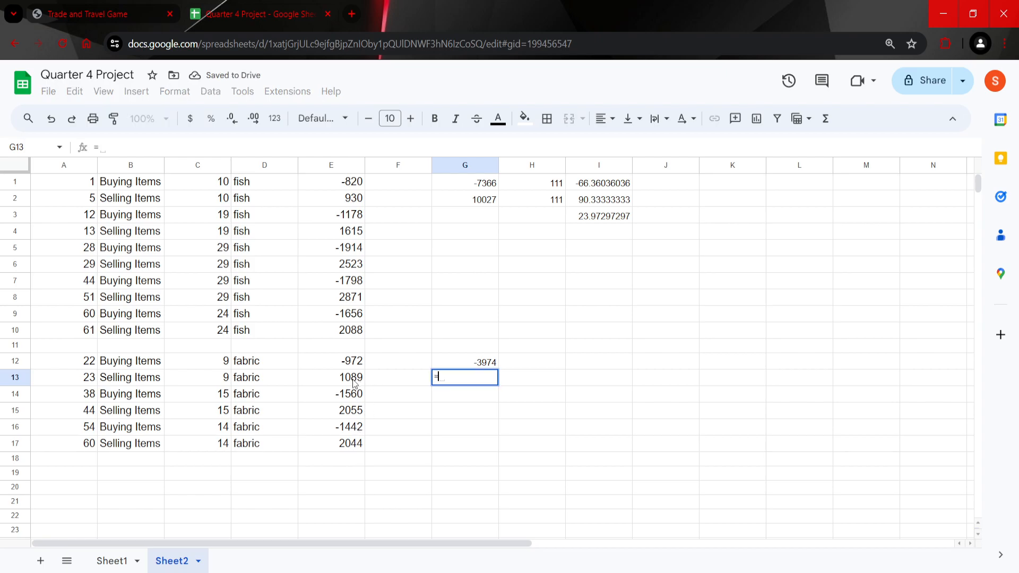
pyautogui.click(356, 382)
pyautogui.write('+')
pyautogui.click(357, 417)
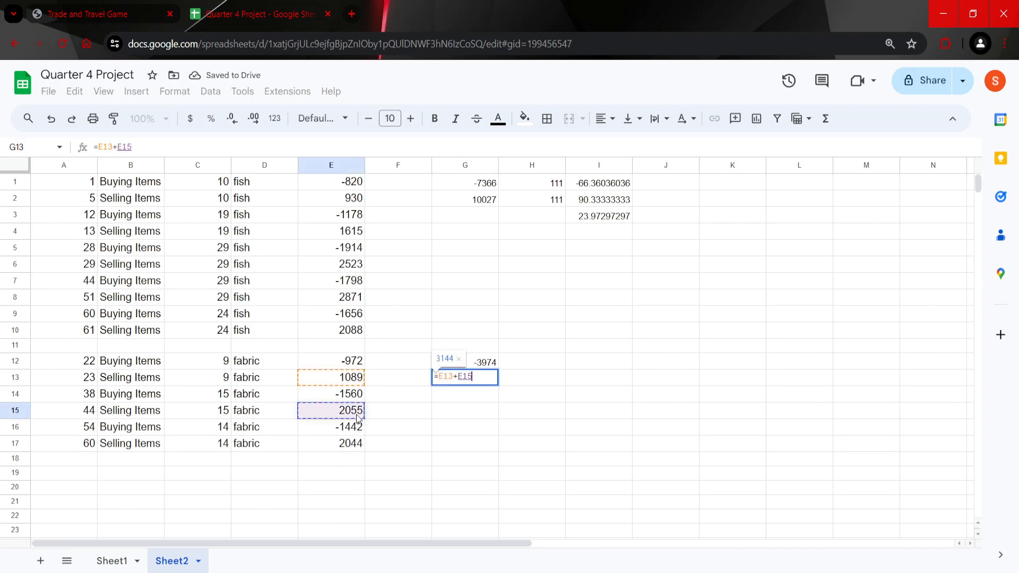
pyautogui.write('+')
pyautogui.click(359, 446)
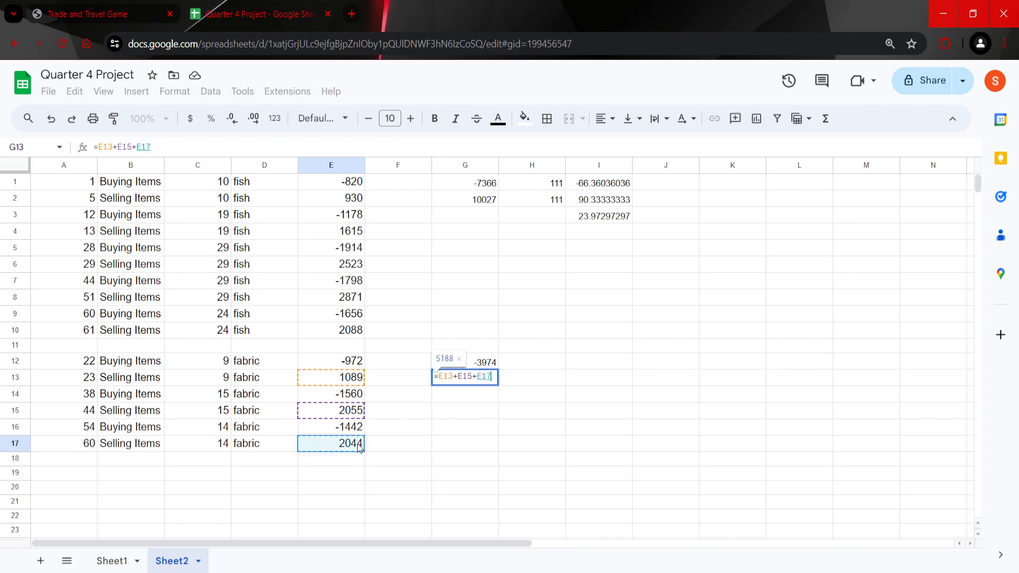
pyautogui.press('Tab')
# Step: Total the amount of fabric bought in cell H12 with =C12+C14+C16 and enter 38 as the amount sold in H13
pyautogui.press('Up')
pyautogui.write('=')
pyautogui.click(214, 363)
pyautogui.write('+')
pyautogui.click(215, 395)
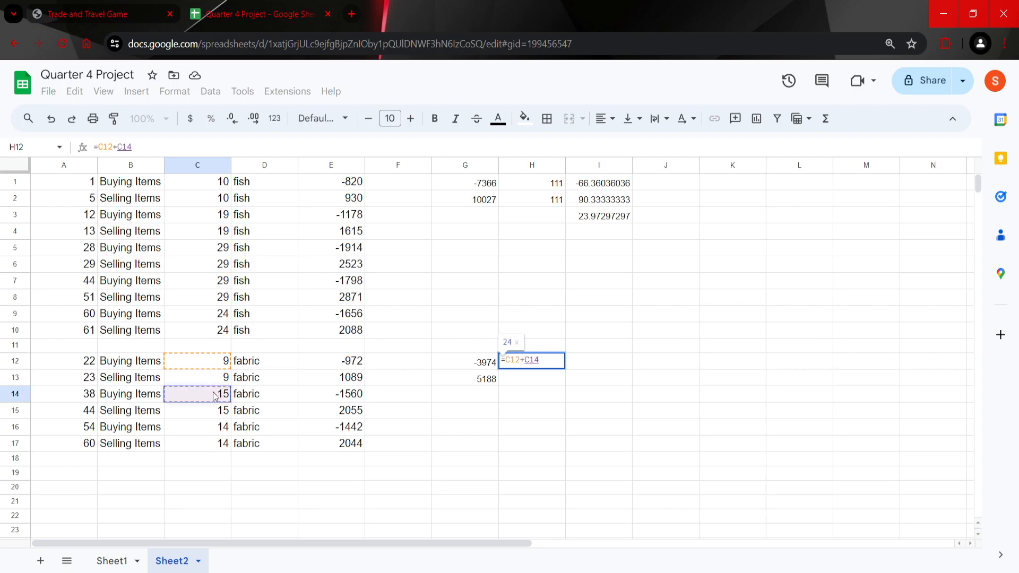
pyautogui.write('+')
pyautogui.click(216, 428)
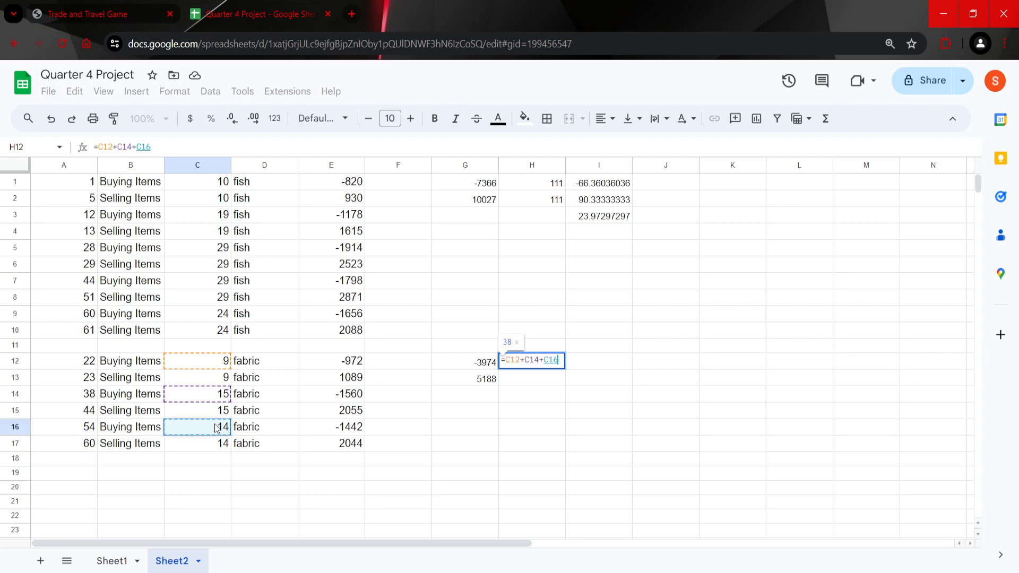
pyautogui.press('Return')
pyautogui.write('38')
pyautogui.press('Tab')
pyautogui.press('Left')
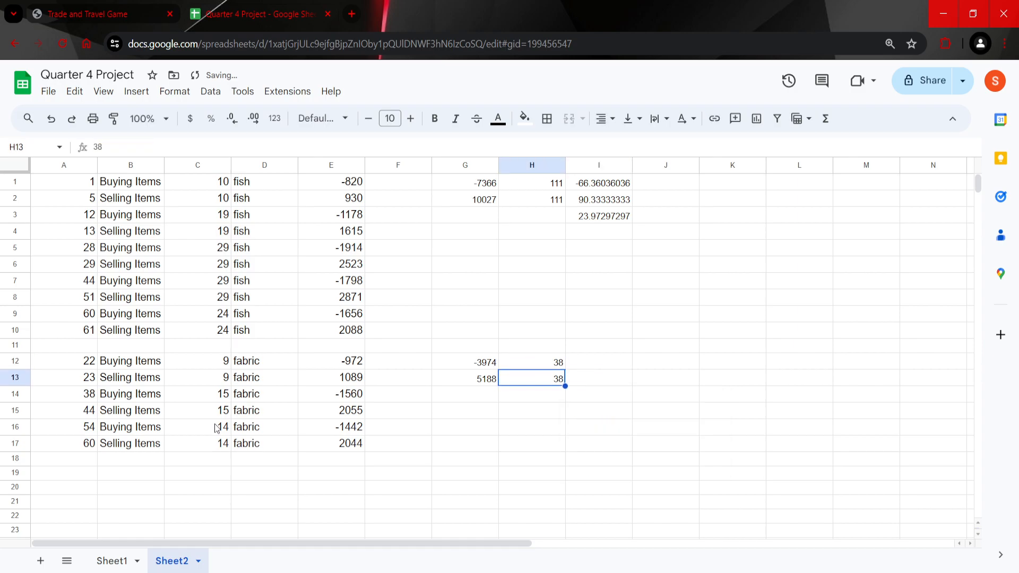
# Step: Calculate the average fabric buying price in cell I12 with =G12/H12 and the average selling price in I13 with =G13/H13
pyautogui.press('Up')
pyautogui.press('Right')
pyautogui.write('=G12/H12')
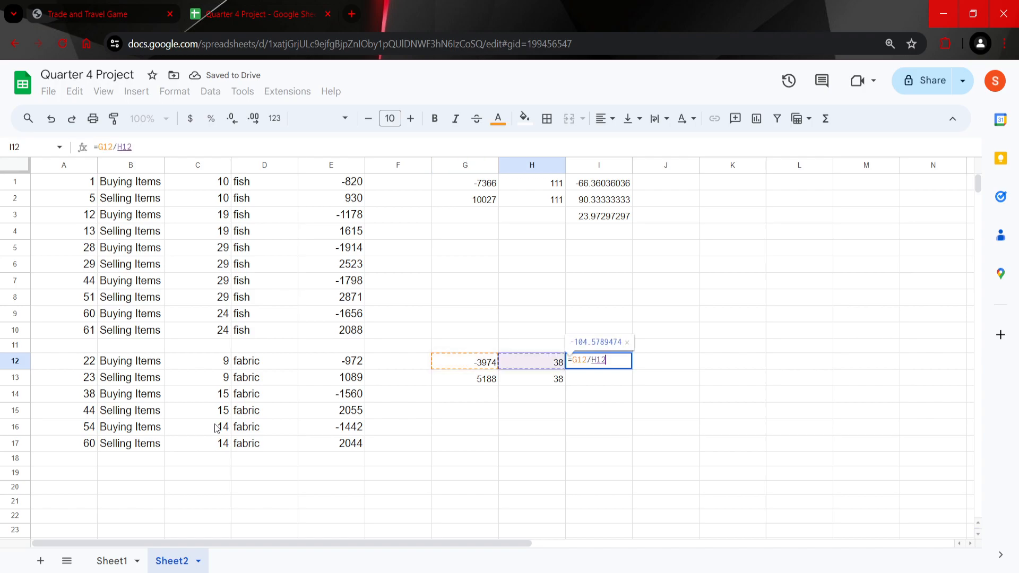
pyautogui.press('Return')
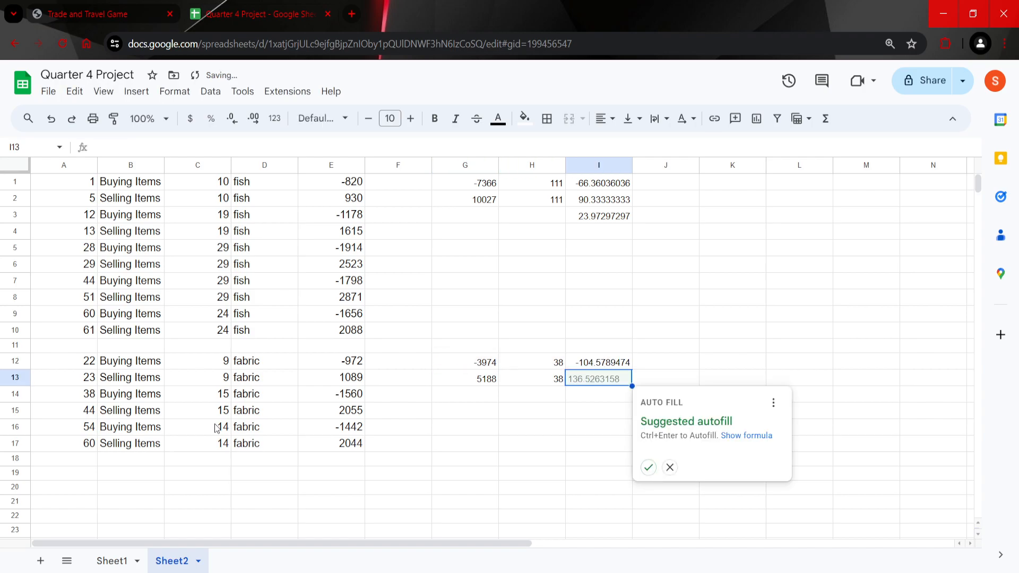
pyautogui.write('=G13/H13')
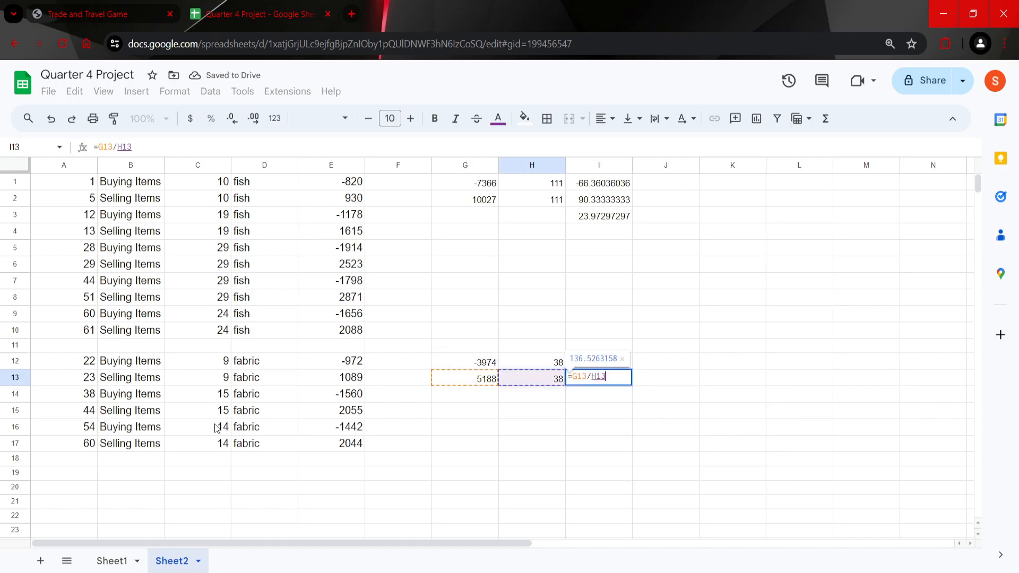
pyautogui.press('Return')
# Step: Calculate the average profit per fabric in cell I14 with the formula =I13+I12
pyautogui.write('=I12+I13')
pyautogui.press('Return')
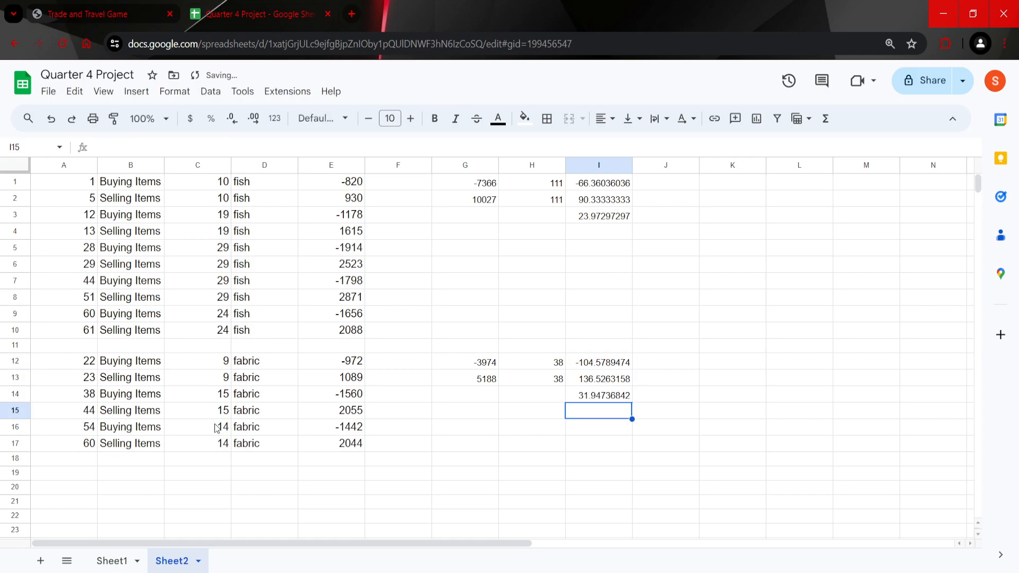
pyautogui.click(591, 367)
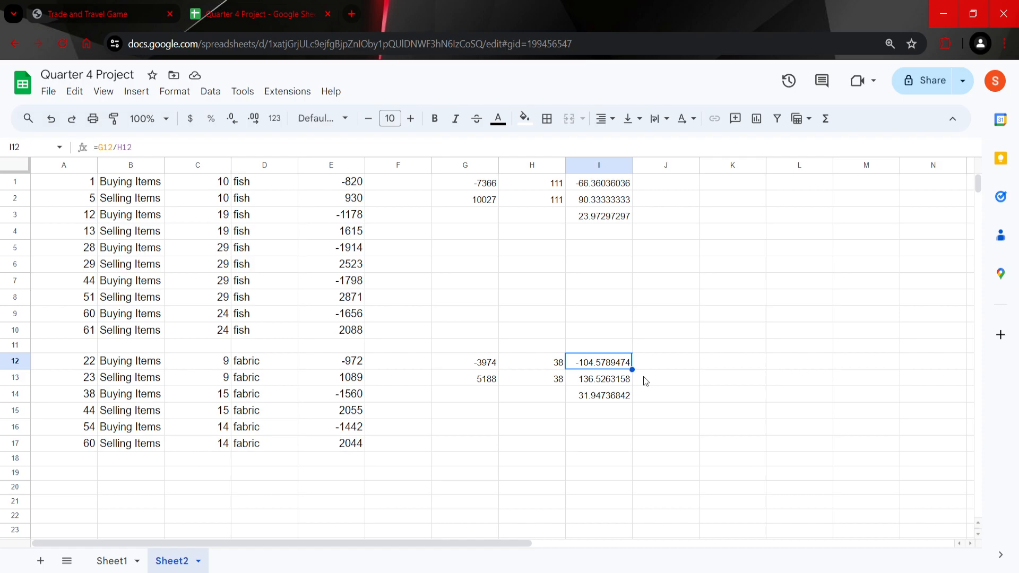
pyautogui.click(617, 399)
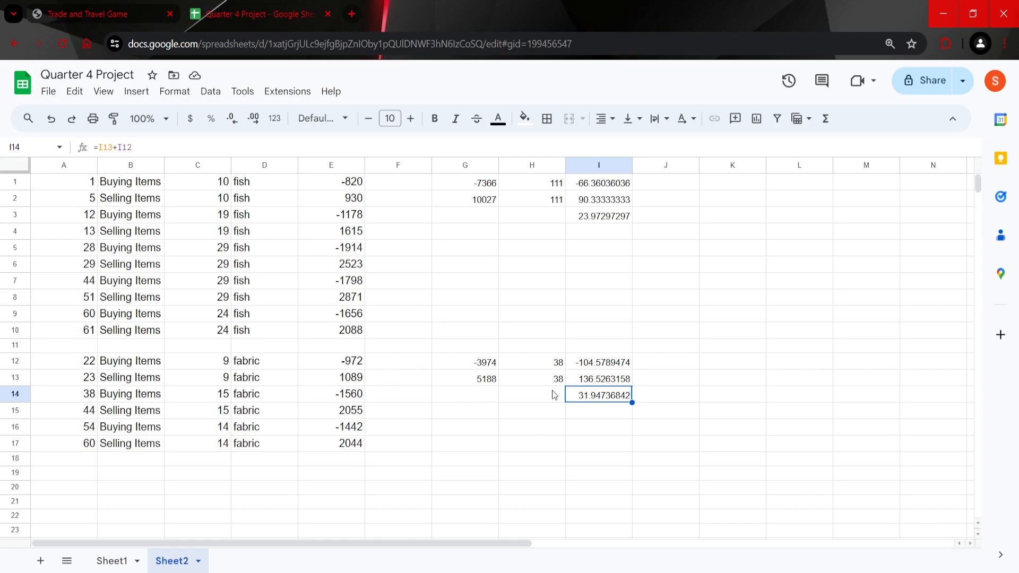
# Step: Look through the values offered by the Item column filter on Sheet1 and leave the filter without applying a change
pyautogui.scroll(-3, 139, 420)
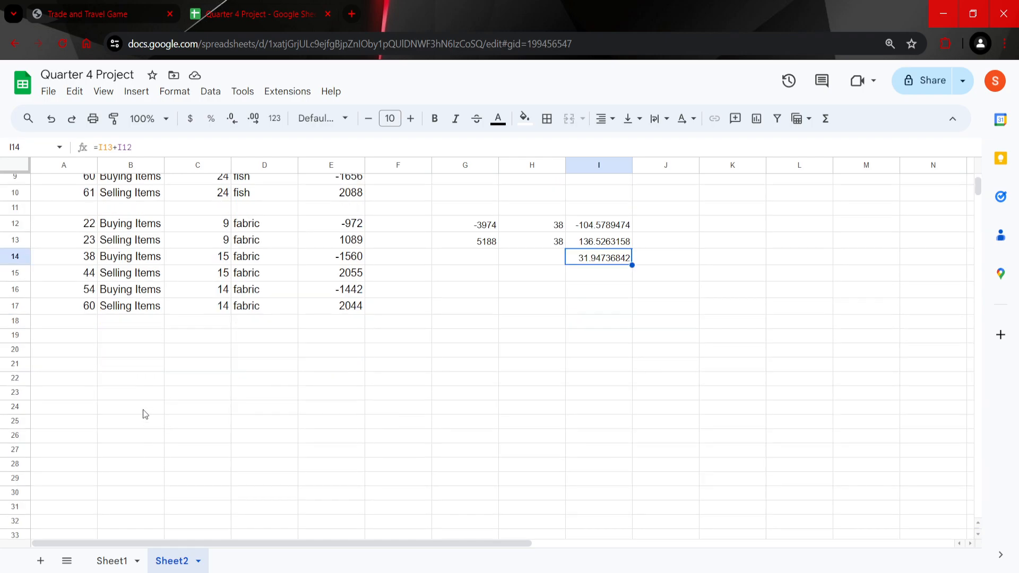
pyautogui.click(121, 560)
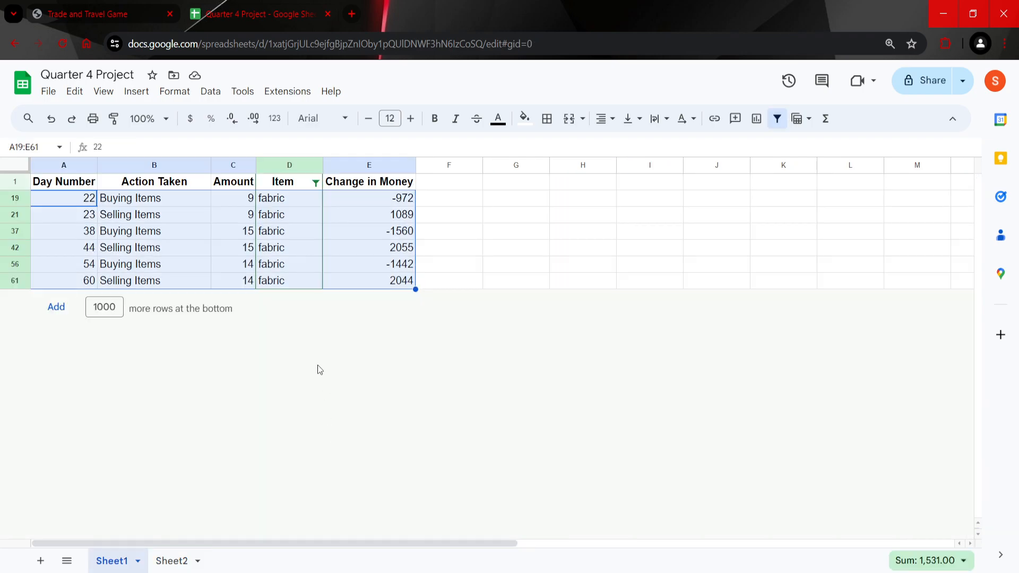
pyautogui.click(316, 183)
pyautogui.scroll(-1, 217, 423)
pyautogui.scroll(1, 212, 417)
pyautogui.click(206, 418)
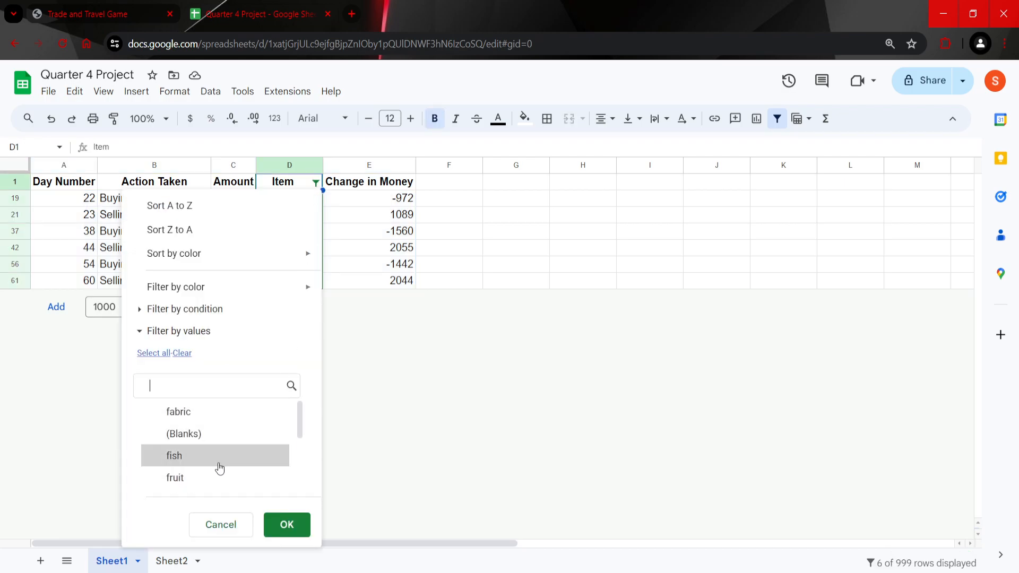
pyautogui.scroll(-3, 220, 467)
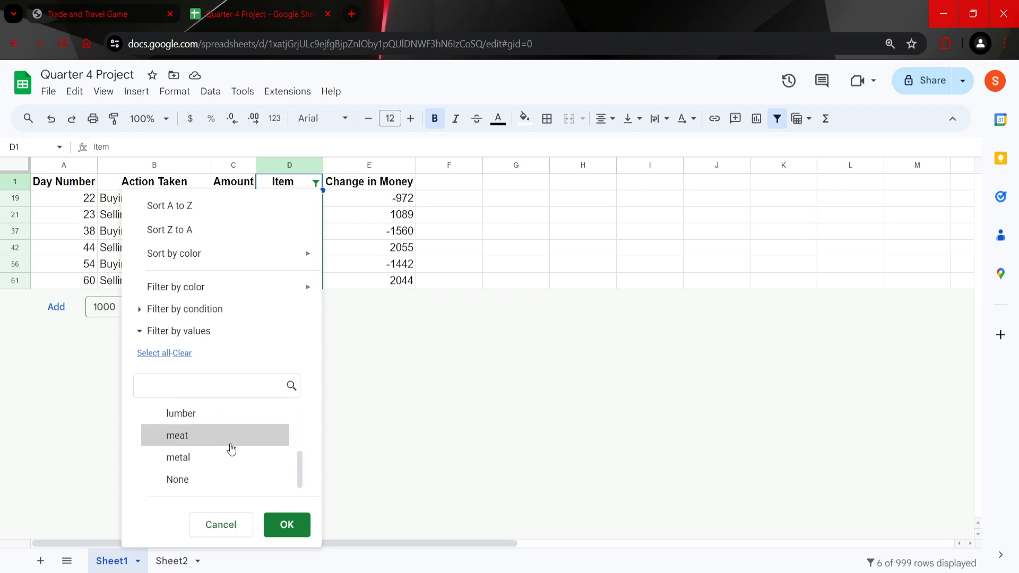
pyautogui.scroll(3, 229, 450)
pyautogui.click(221, 524)
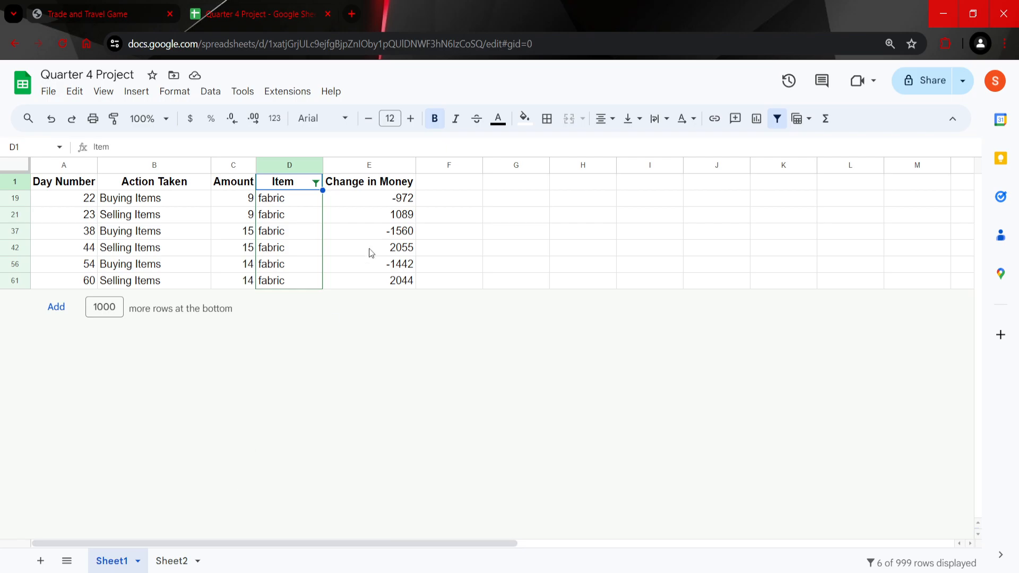
# Step: Return to Sheet2 and highlight the fish rows A1:E10, followed by the empty range A19:E23 below the fabric rows
pyautogui.click(183, 557)
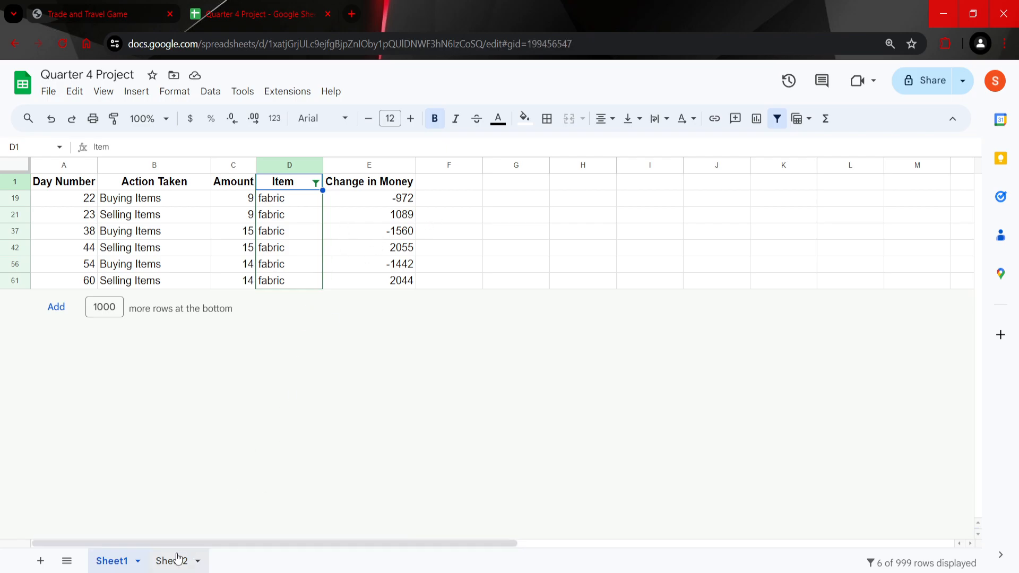
pyautogui.scroll(3, 321, 340)
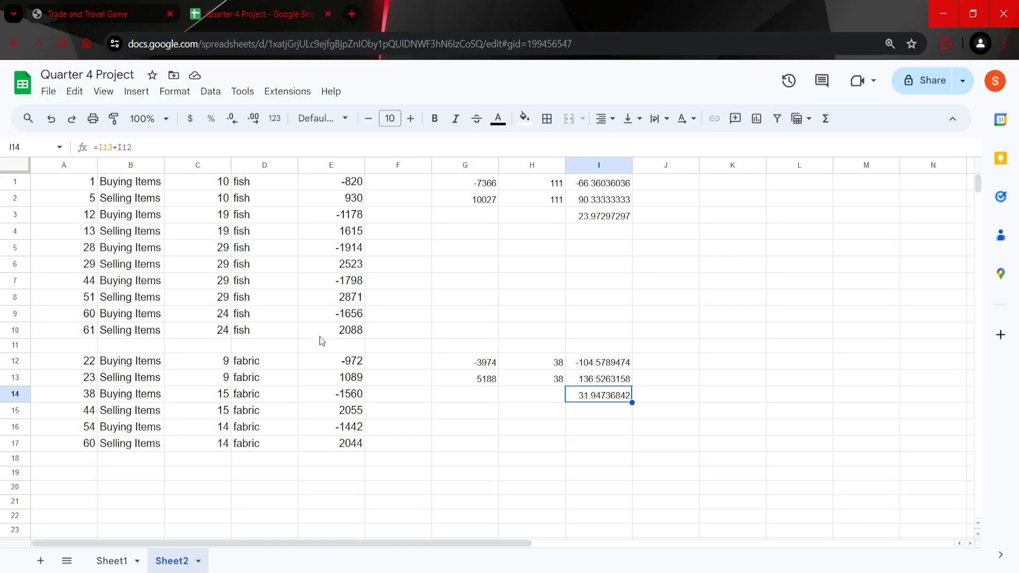
pyautogui.scroll(-1, 353, 326)
pyautogui.scroll(1, 352, 322)
pyautogui.moveTo(90, 181); pyautogui.dragTo(347, 331)
pyautogui.click(87, 187)
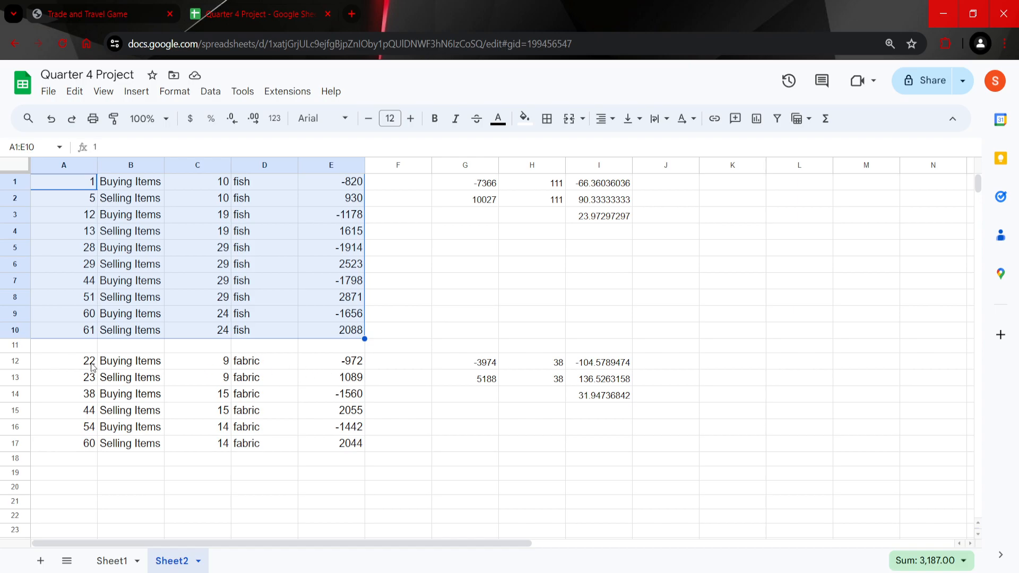
pyautogui.moveTo(78, 473); pyautogui.dragTo(356, 527)
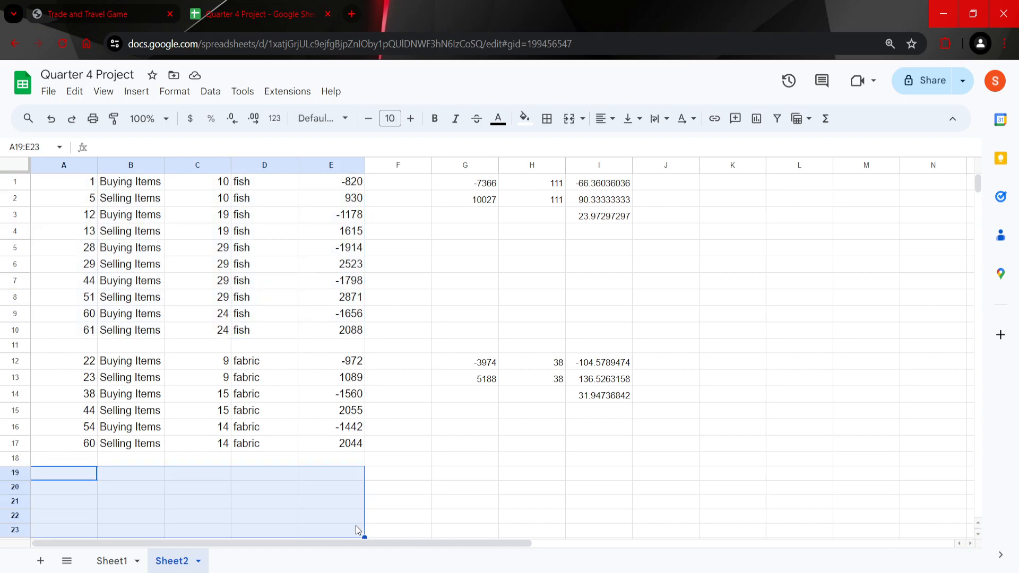
pyautogui.moveTo(338, 479); pyautogui.dragTo(337, 533)
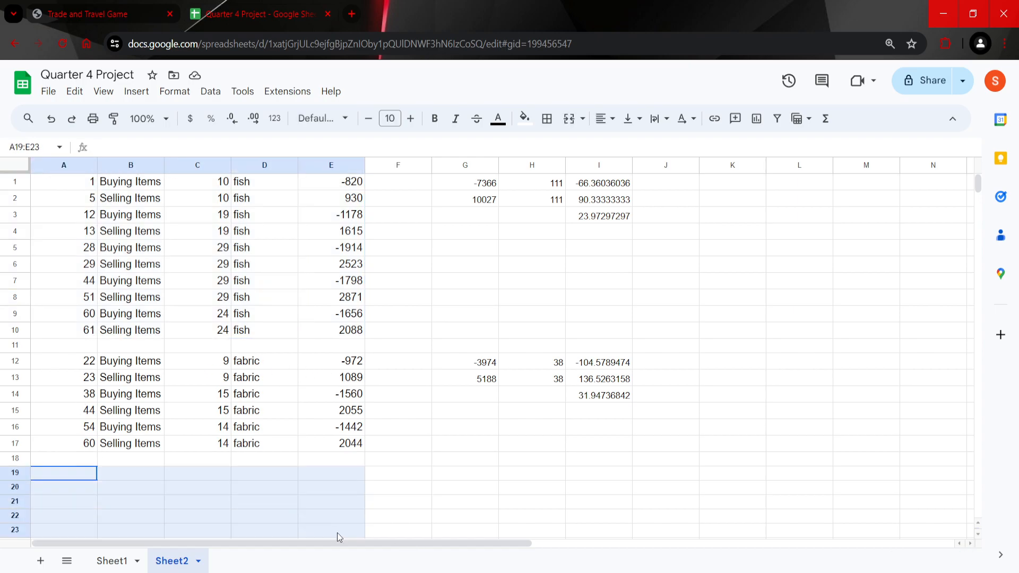